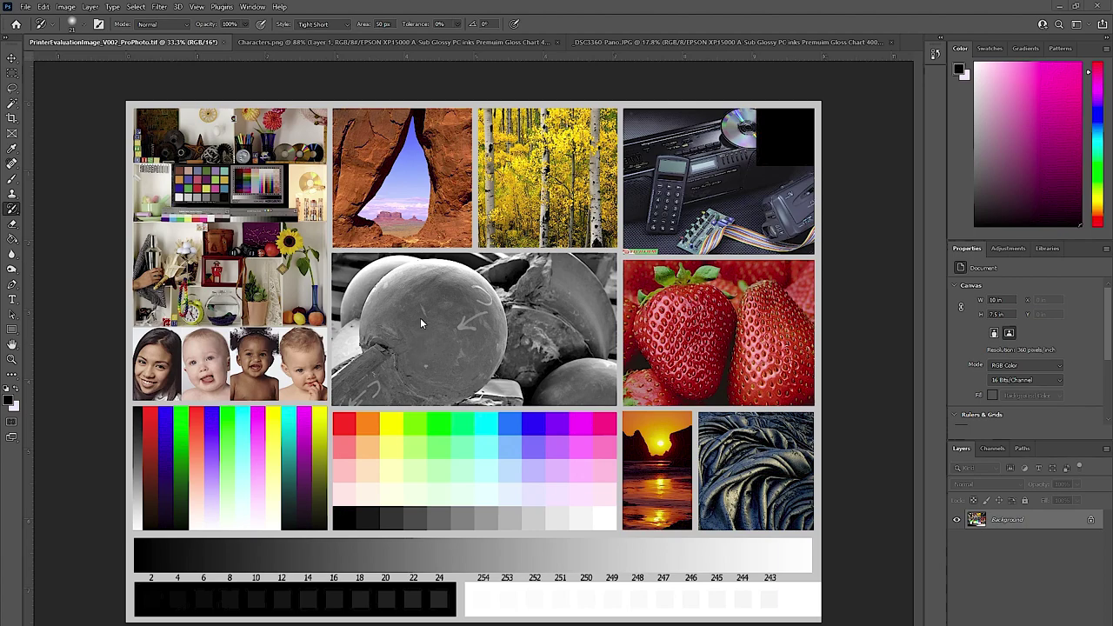
{"action": "key", "text": "shift+ctrl+y"}
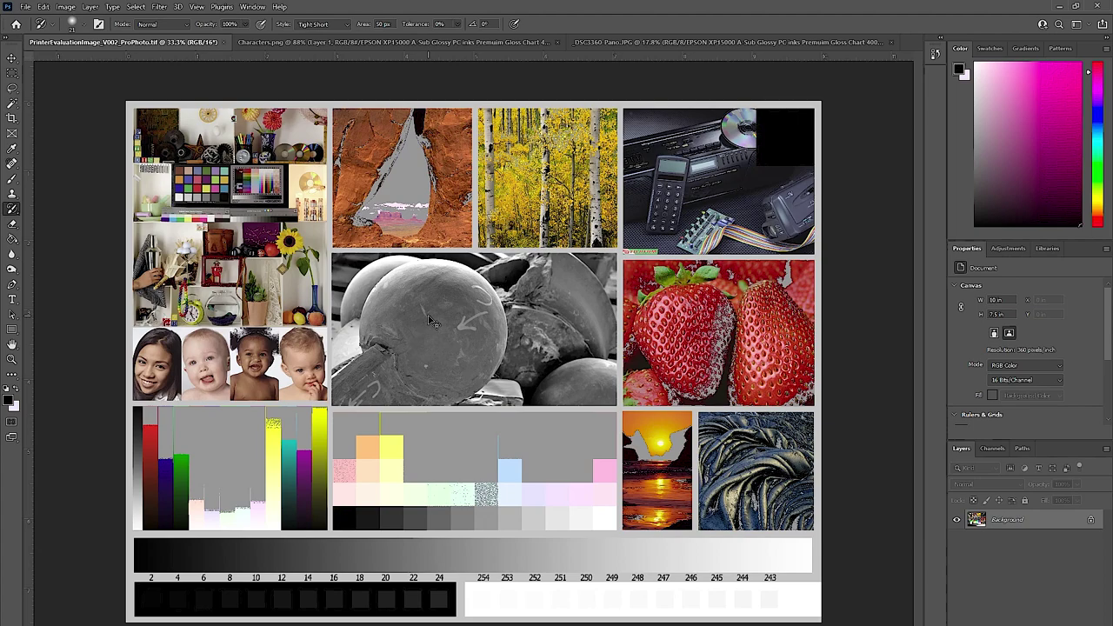
{"action": "key", "text": "shift+ctrl+y"}
{"action": "key", "text": "shift+ctrl+y"}
{"action": "key", "text": "shift+ctrl+y"}
{"action": "key", "text": "shift+ctrl+y"}
{"action": "key", "text": "ctrl+shift+y"}
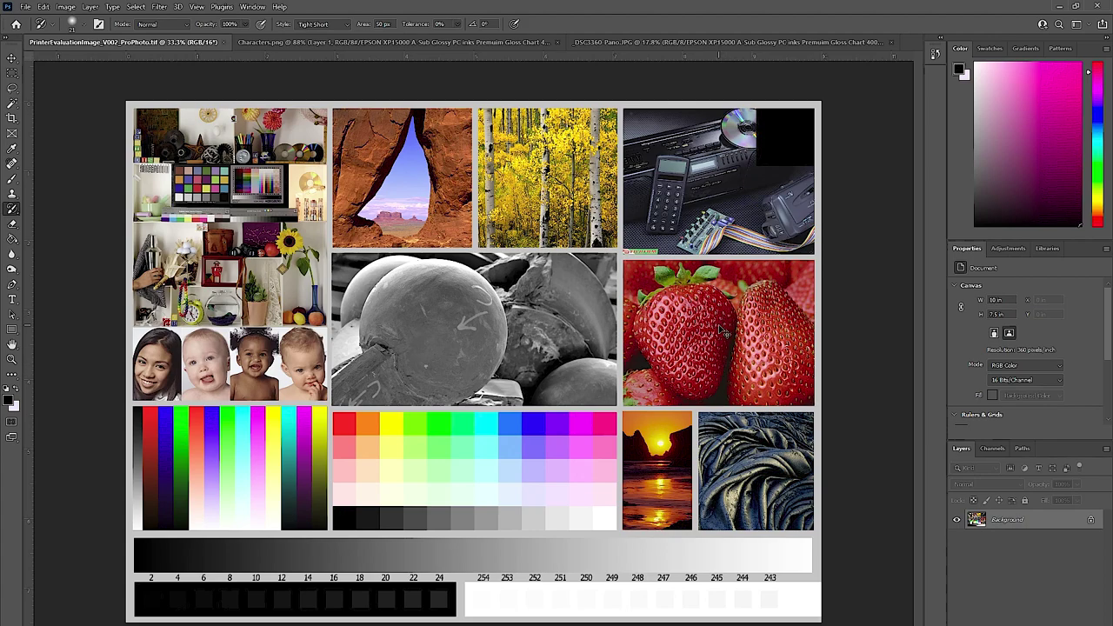
{"action": "key", "text": "ctrl+shift+y"}
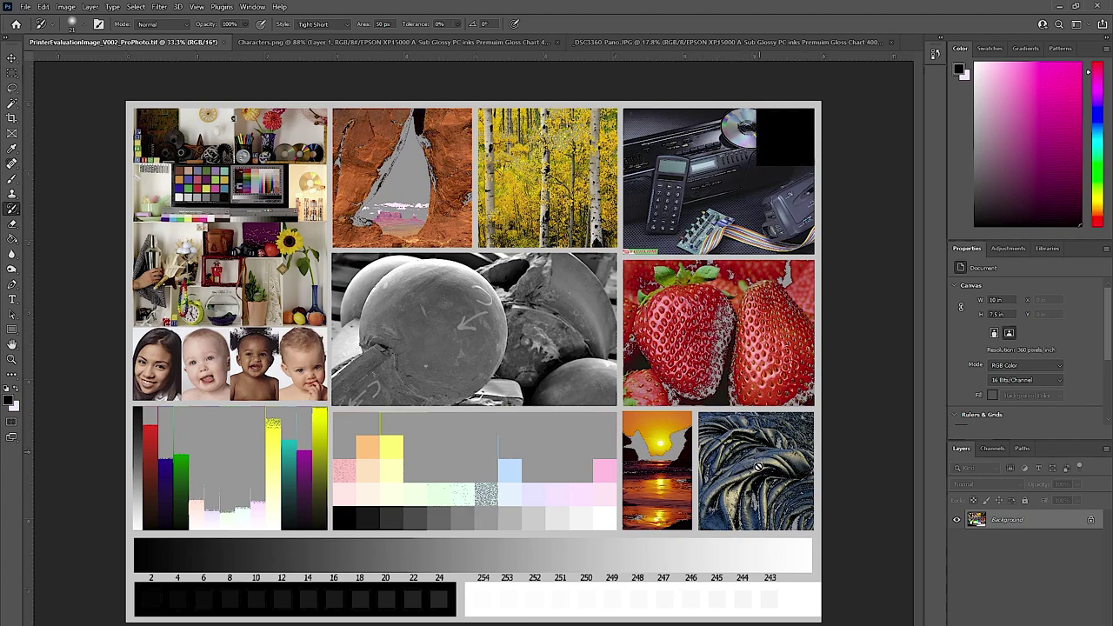
{"action": "key", "text": "ctrl+shift+y"}
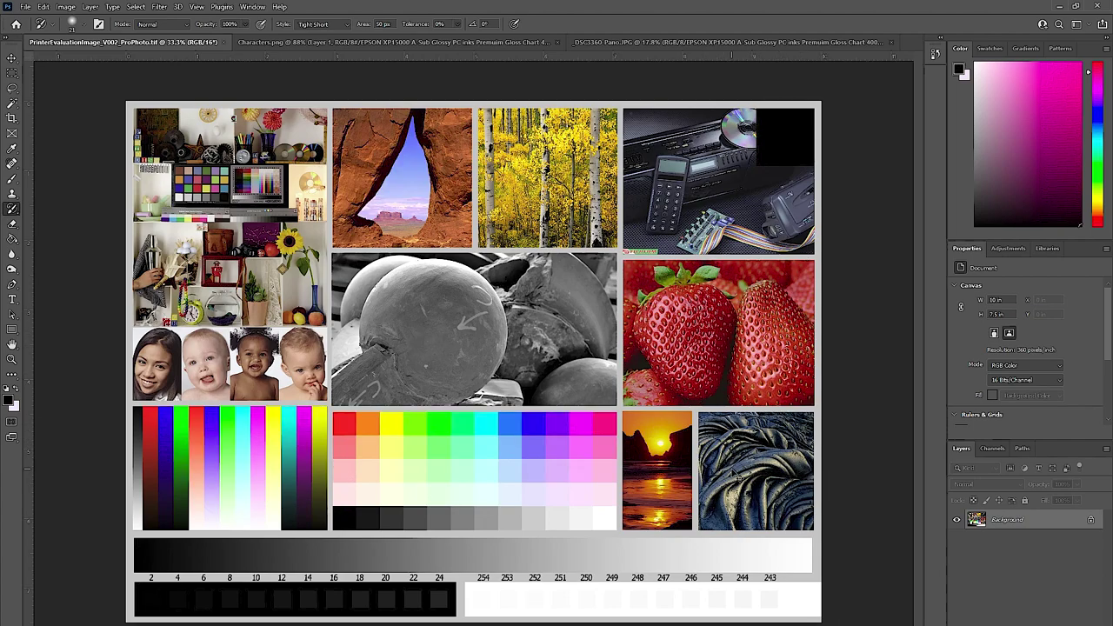
{"action": "key", "text": "ctrl+shift+y"}
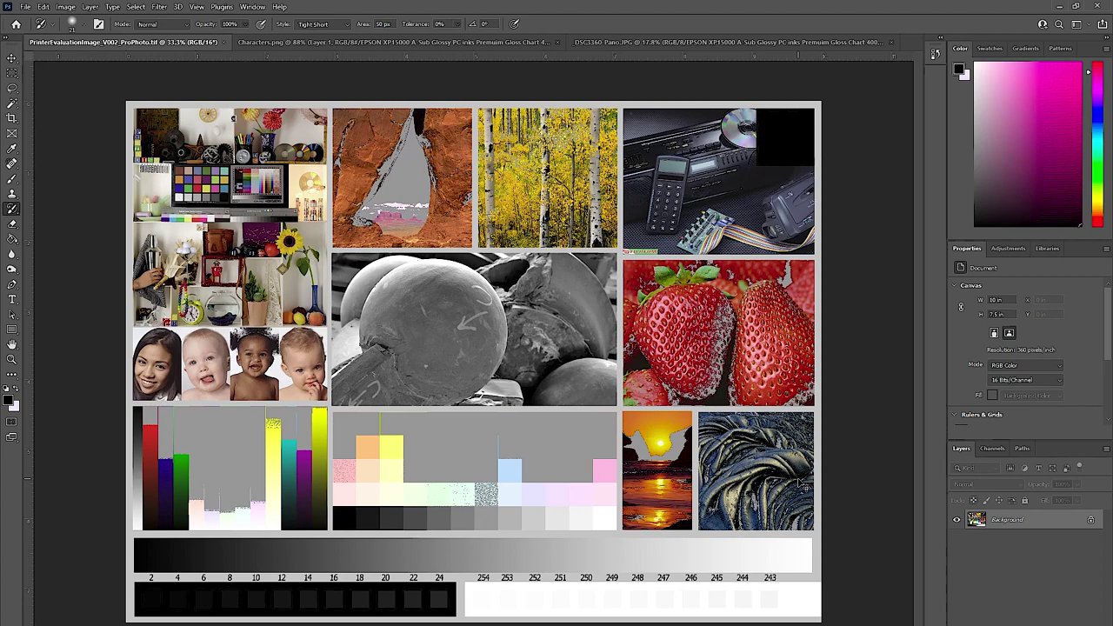
{"action": "key", "text": "ctrl+shift+y"}
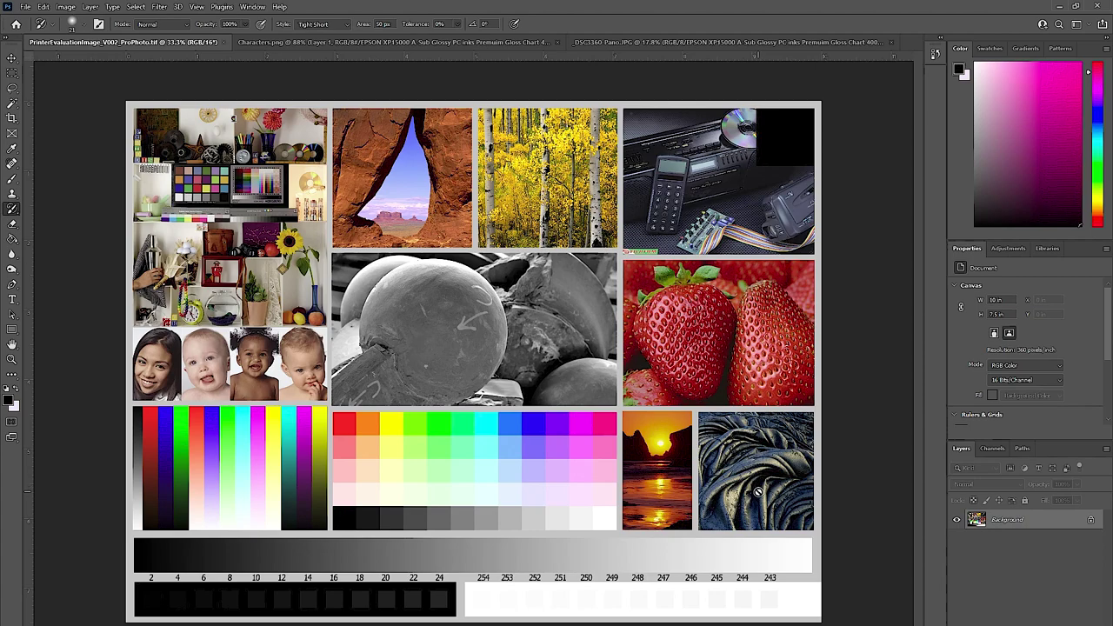
- Toggle the gamut warning on and off repeatedly, leaving out-of-gamut areas greyed out
{"action": "key", "text": "ctrl+shift+y"}
{"action": "key", "text": "ctrl+shift+y"}
{"action": "key", "text": "ctrl+shift+y"}
{"action": "key", "text": "ctrl+shift+y"}
{"action": "key", "text": "ctrl+shift+y"}
{"action": "key", "text": "ctrl+shift+y"}
{"action": "key", "text": "ctrl+shift+y"}
{"action": "key", "text": "ctrl+shift+y"}
{"action": "key", "text": "ctrl+shift+y"}
{"action": "key", "text": "ctrl+shift+y"}
{"action": "key", "text": "ctrl+shift+y"}
{"action": "key", "text": "ctrl+shift+y"}
{"action": "key", "text": "ctrl+shift+y"}
{"action": "key", "text": "ctrl+shift+y"}
{"action": "key", "text": "ctrl+shift+y"}
{"action": "key", "text": "ctrl+shift+y"}
{"action": "key", "text": "ctrl+shift+y"}
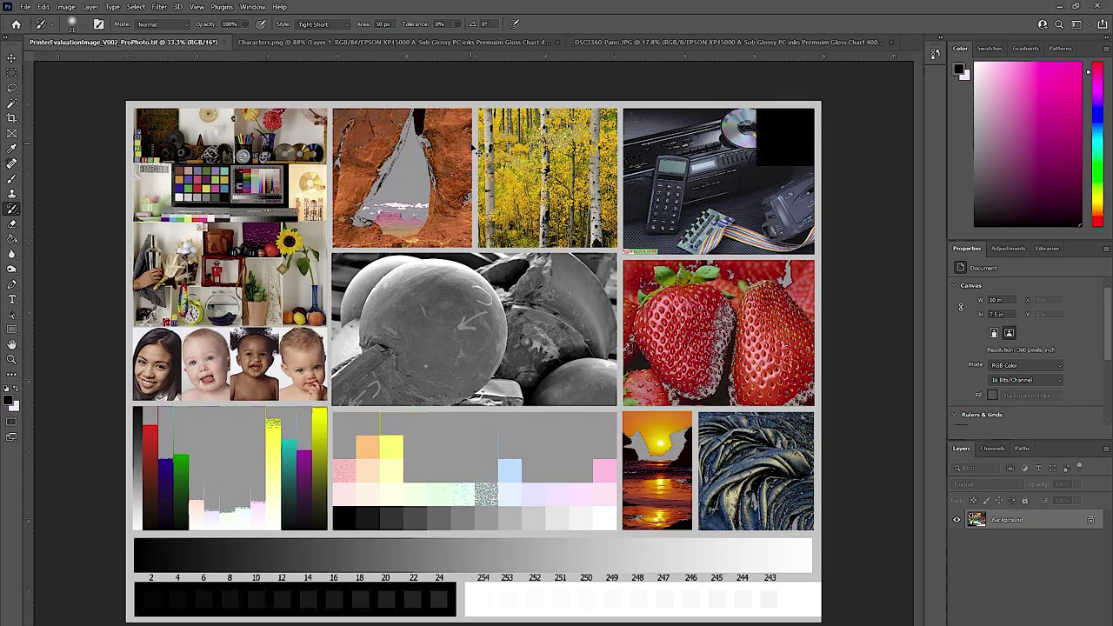
{"action": "key", "text": "ctrl+shift+y"}
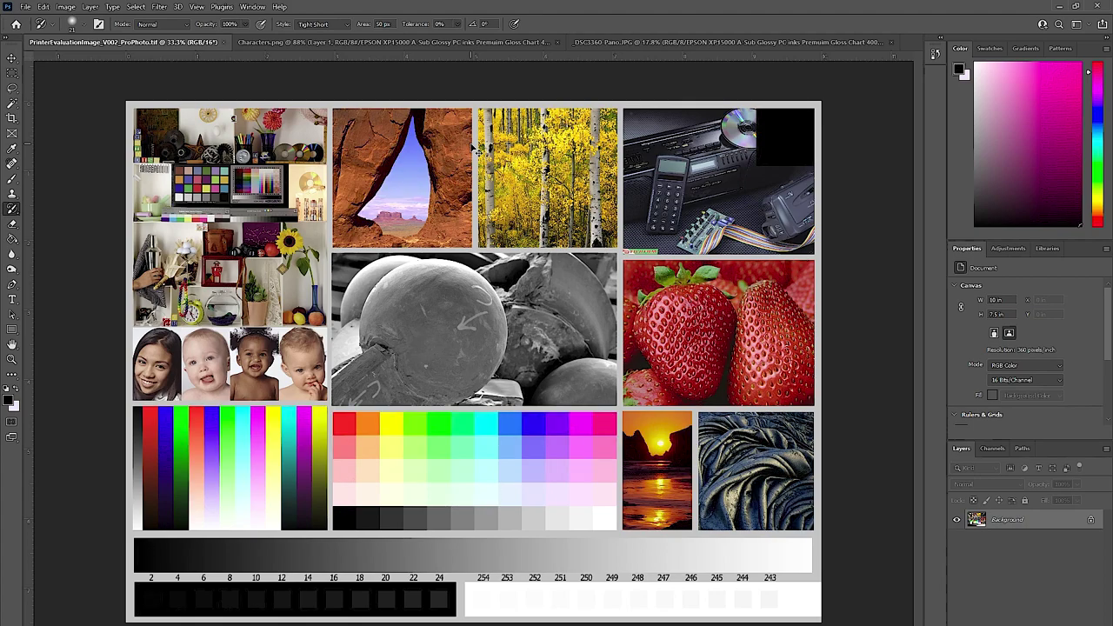
{"action": "key", "text": "ctrl+shift+y"}
{"action": "key", "text": "ctrl+shift+y"}
{"action": "key", "text": "ctrl+shift+y"}
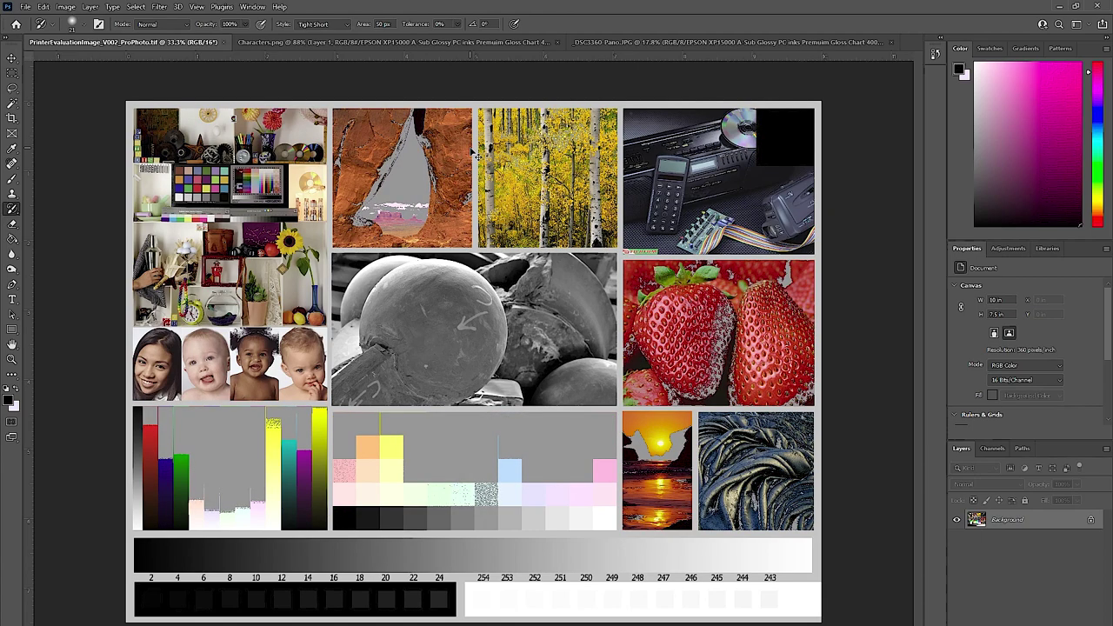
{"action": "key", "text": "ctrl+shift+y"}
{"action": "key", "text": "ctrl+shift+y"}
{"action": "key", "text": "ctrl+shift+y"}
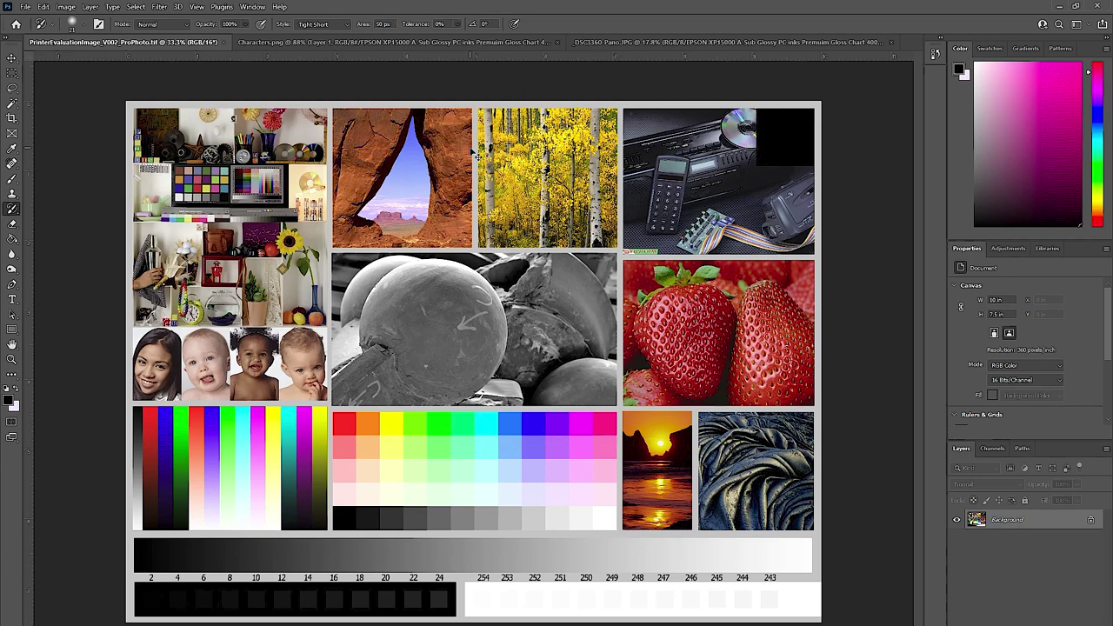
{"action": "key", "text": "ctrl+shift+y"}
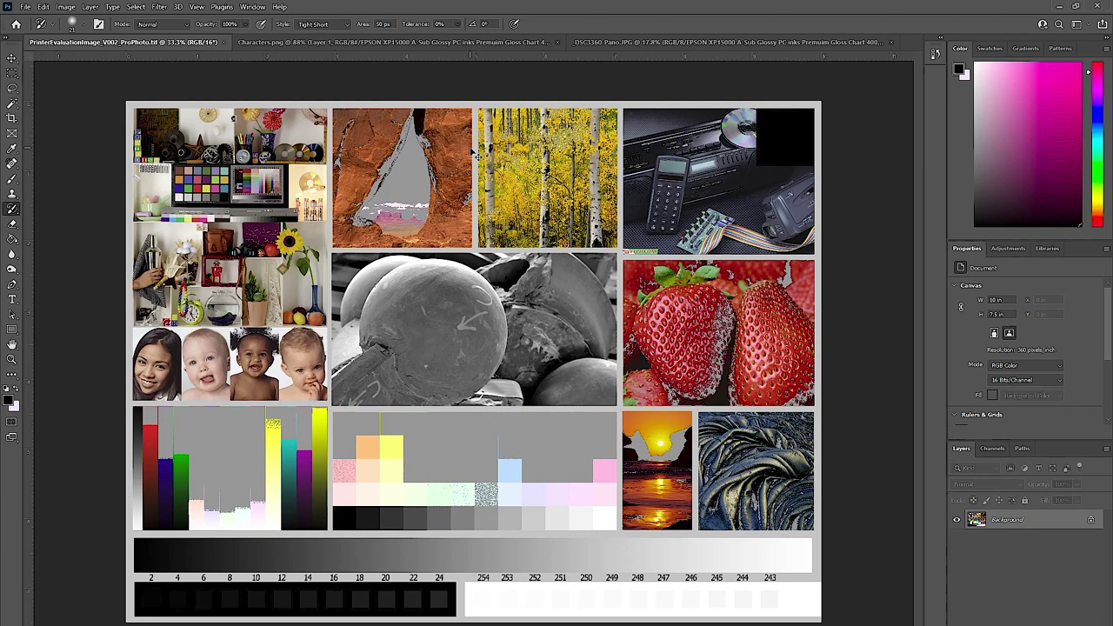
{"action": "key", "text": "ctrl+shift+y"}
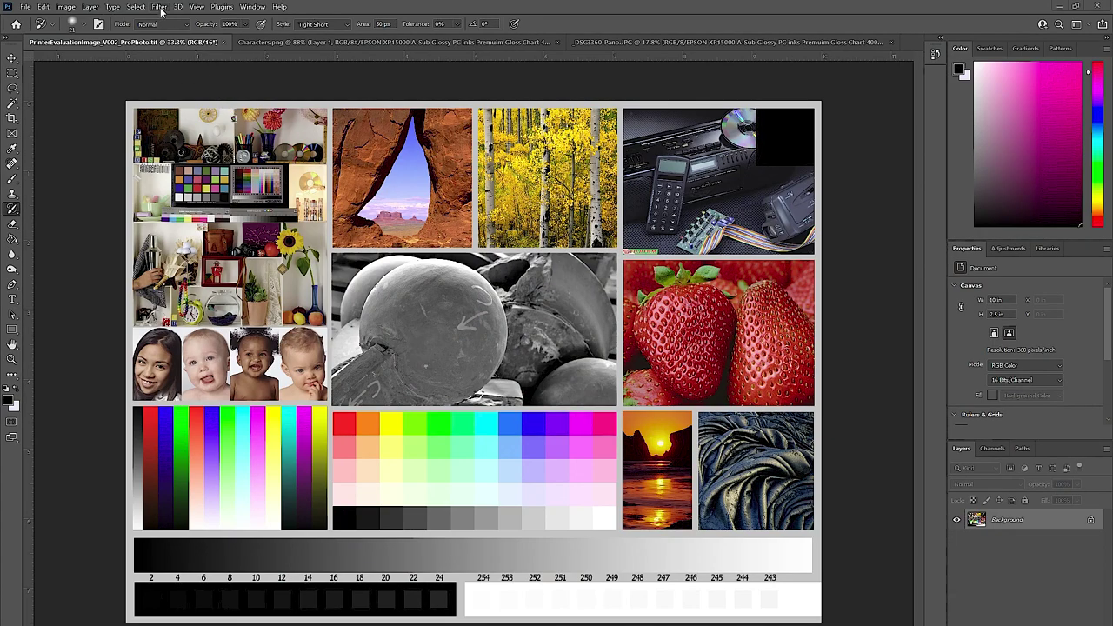
- Open View > Proof Setup > Custom and move the dialog off the strawberries and CD image
{"action": "left_click", "coordinate": [197, 6]}
{"action": "mouse_move", "coordinate": [296, 19]}
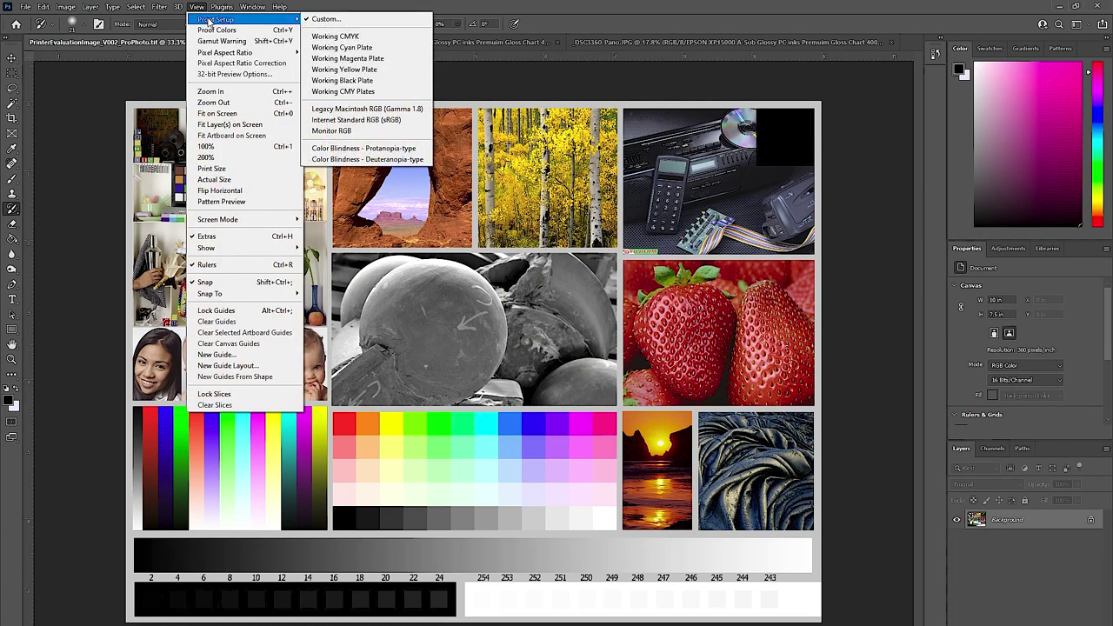
{"action": "left_click", "coordinate": [327, 18]}
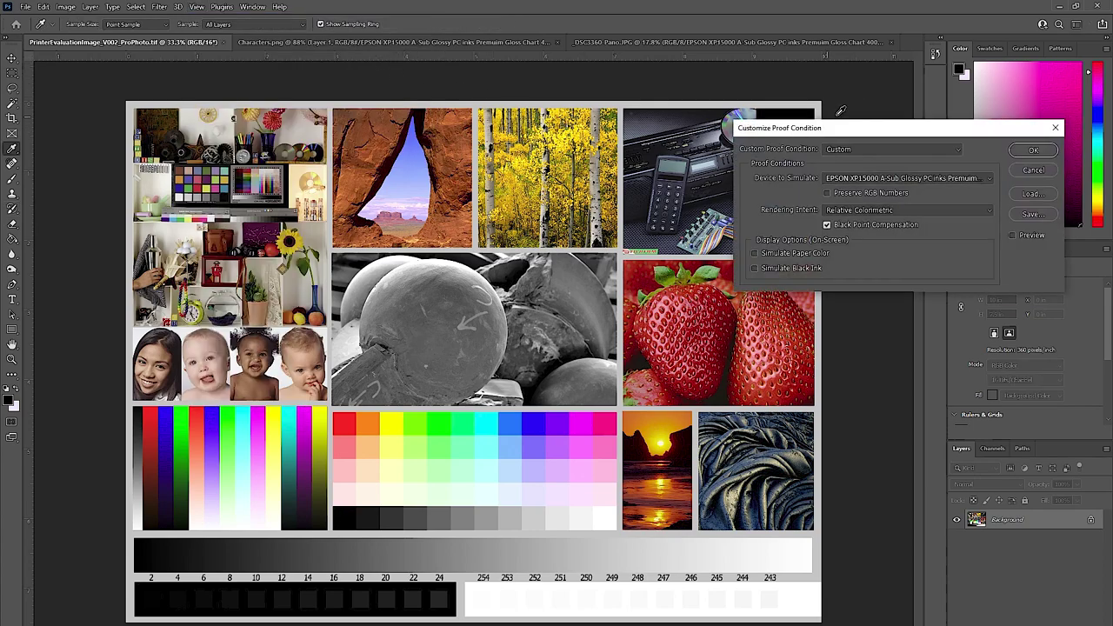
{"action": "left_click_drag", "start_coordinate": [879, 140], "coordinate": [708, 248]}
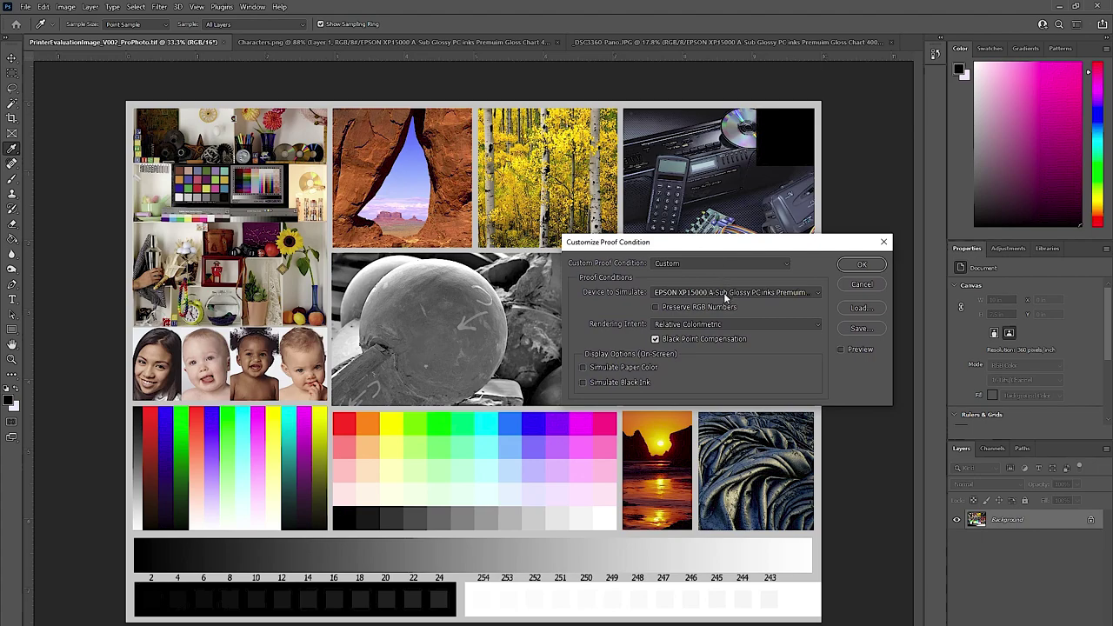
{"action": "left_click_drag", "start_coordinate": [741, 243], "coordinate": [758, 76]}
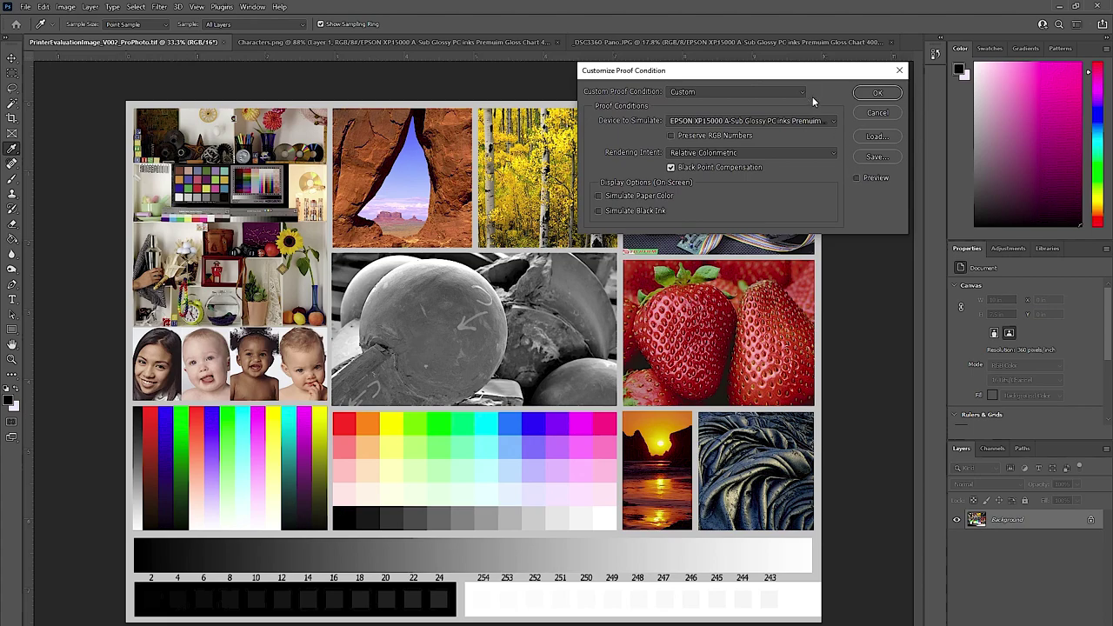
{"action": "left_click_drag", "start_coordinate": [785, 74], "coordinate": [971, 264]}
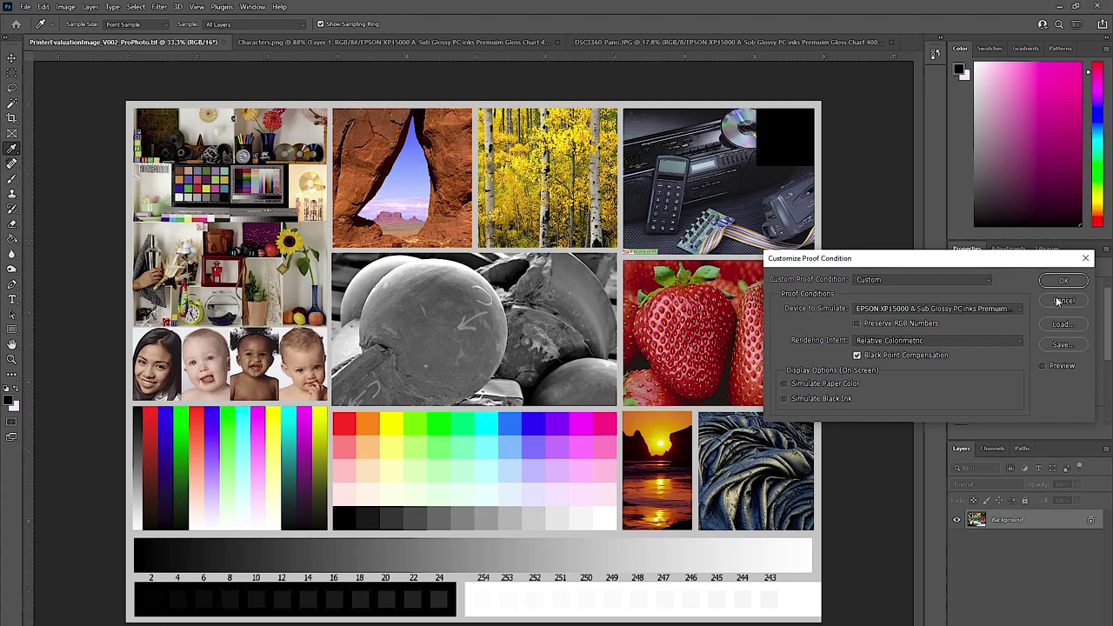
- Toggle the EPSON XP15000 soft-proof Preview to compare muted proofed colours with the originals
{"action": "left_click", "coordinate": [1044, 366]}
{"action": "left_click", "coordinate": [1044, 366]}
{"action": "left_click", "coordinate": [1042, 365]}
{"action": "left_click", "coordinate": [1042, 366]}
{"action": "left_click", "coordinate": [1043, 367]}
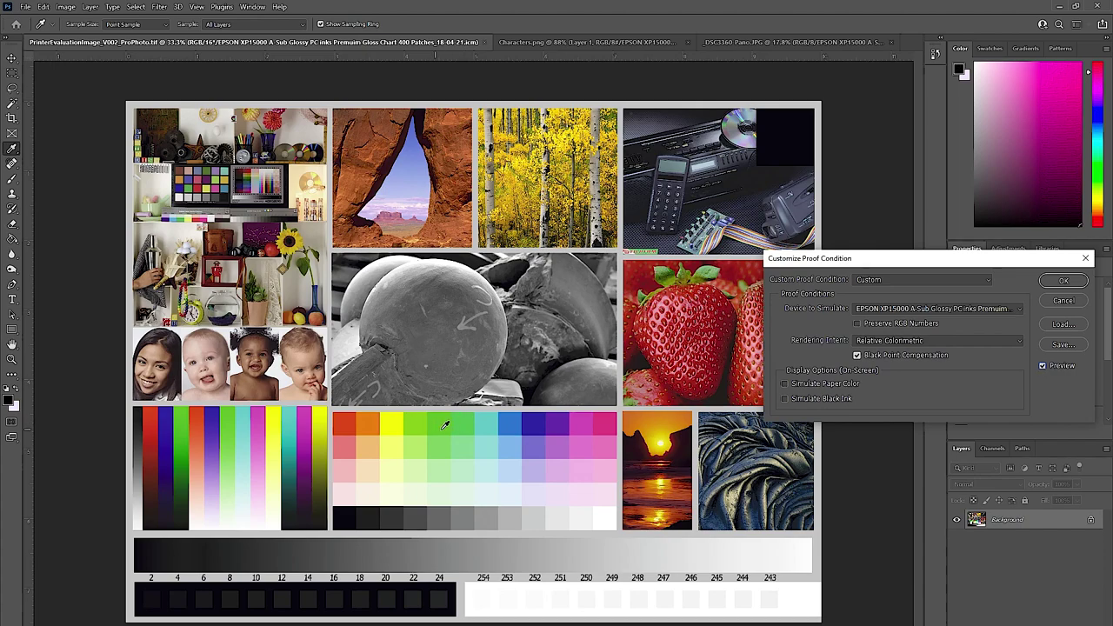
{"action": "left_click", "coordinate": [1044, 366]}
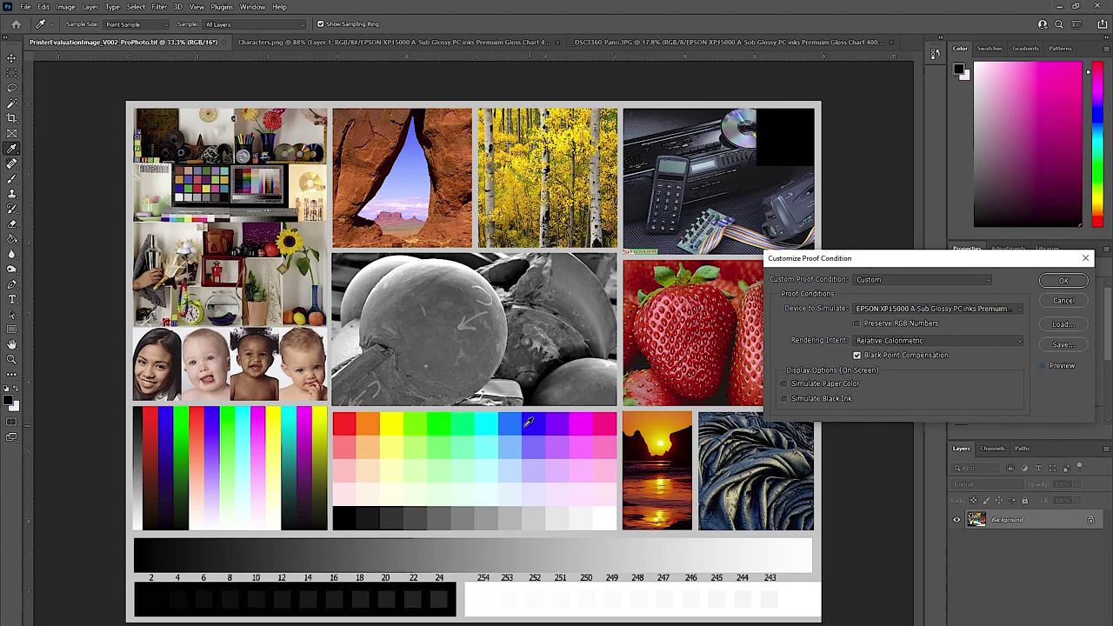
{"action": "left_click", "coordinate": [1044, 367]}
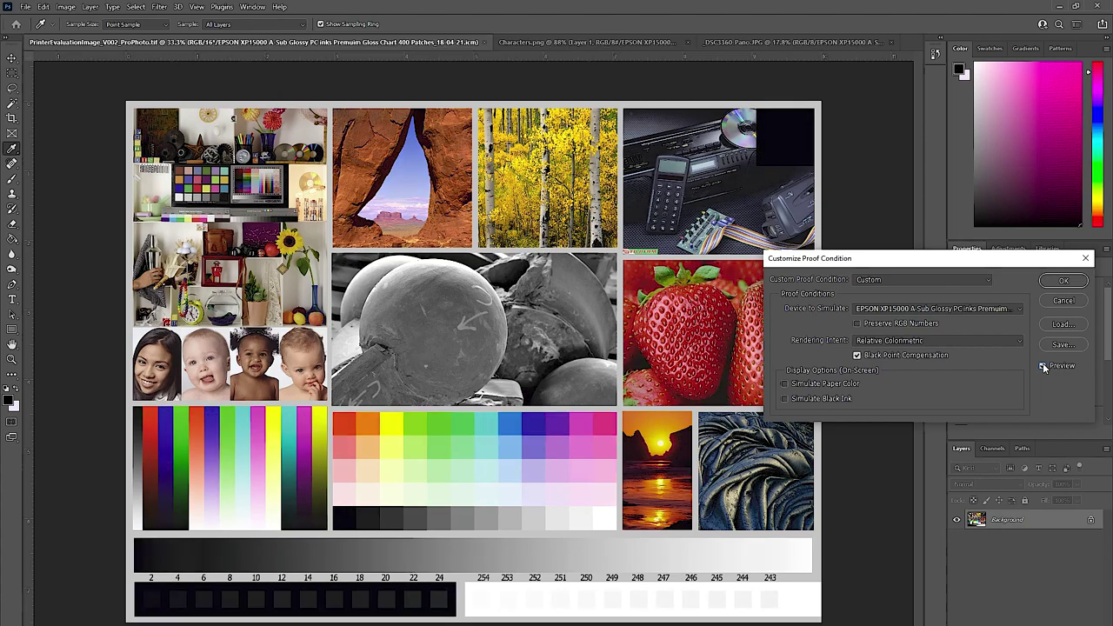
{"action": "left_click", "coordinate": [1044, 366]}
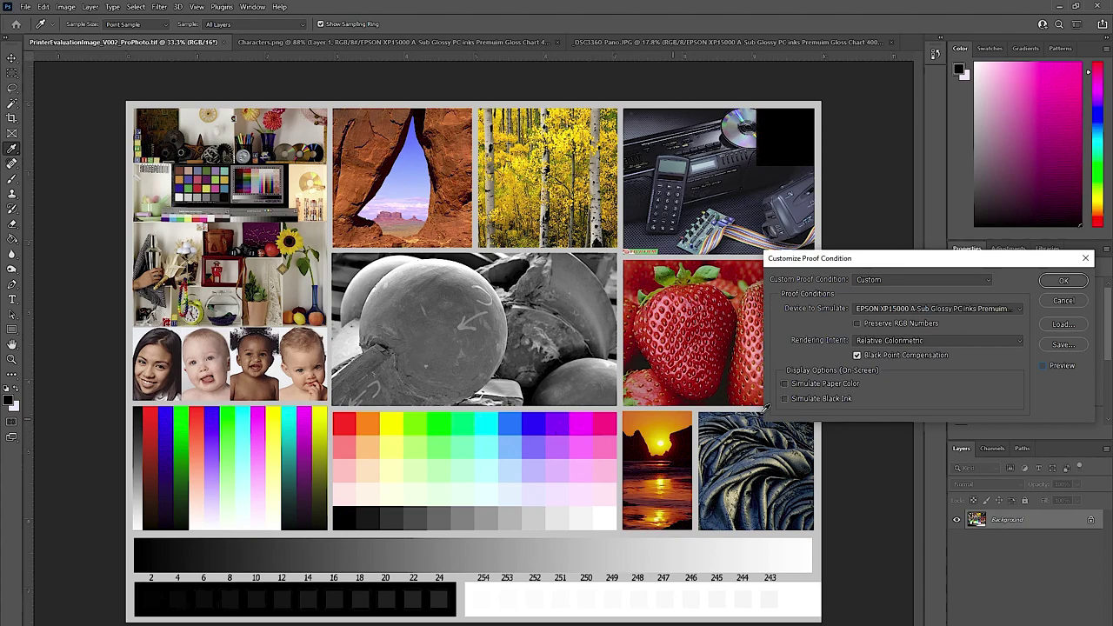
{"action": "left_click", "coordinate": [1044, 367]}
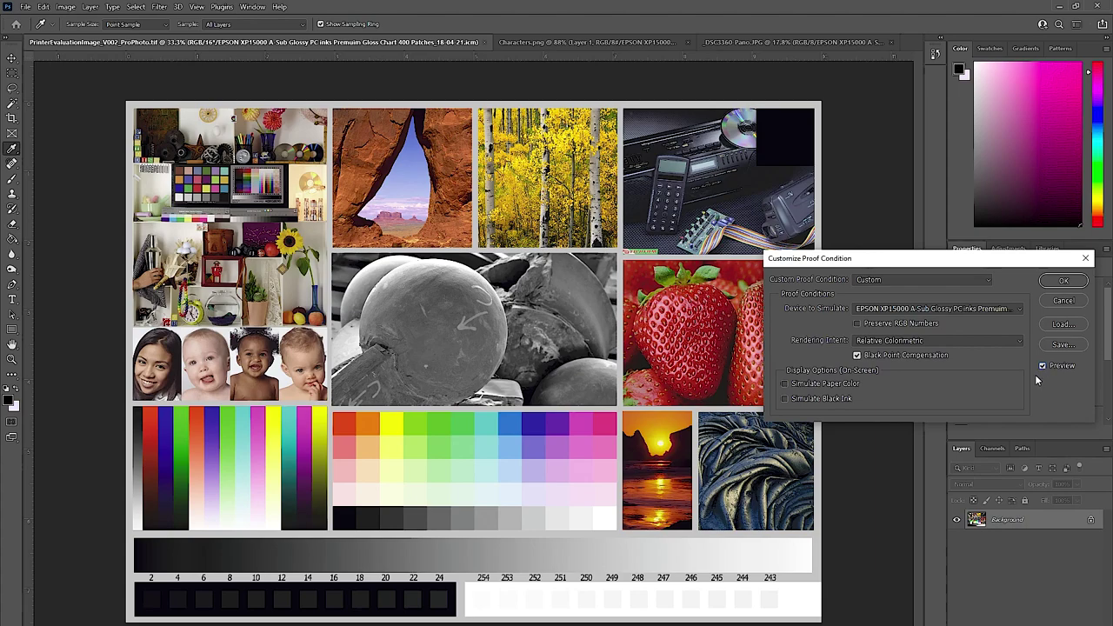
- Move the proof dialog clear of the test chart and keep comparing proofed versus unproofed colours
{"action": "left_click_drag", "start_coordinate": [976, 254], "coordinate": [970, 17]}
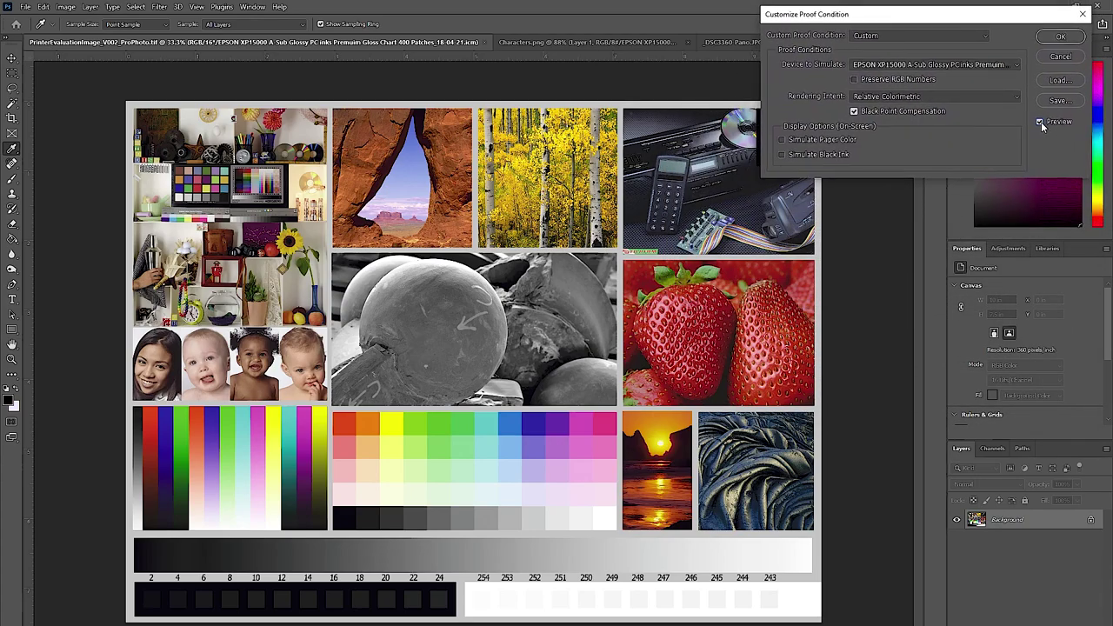
{"action": "left_click", "coordinate": [1041, 122]}
{"action": "left_click", "coordinate": [1041, 122]}
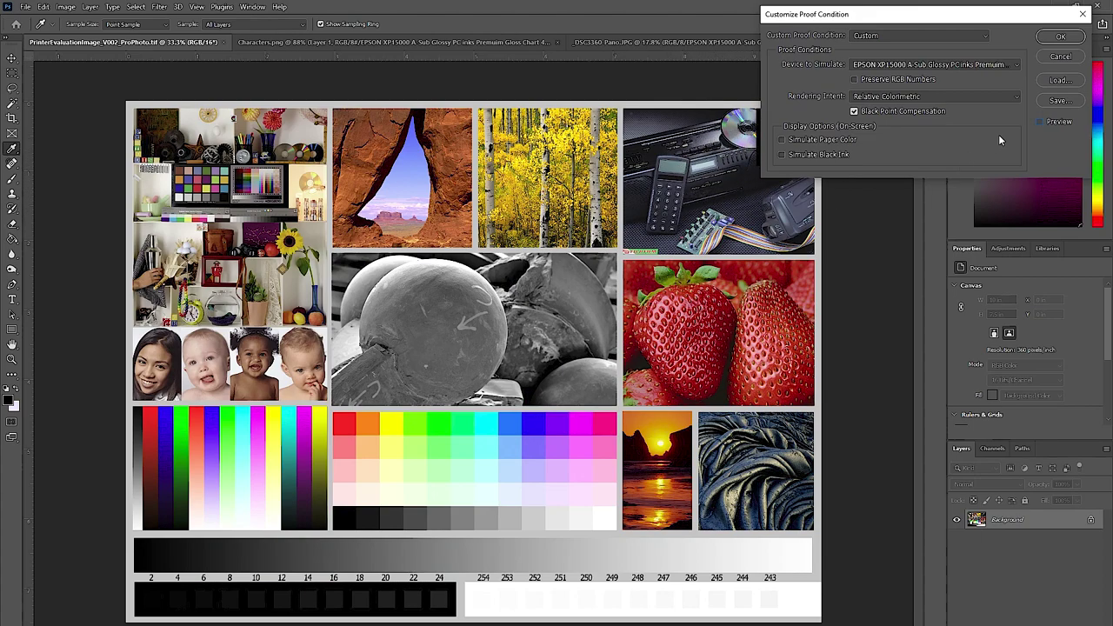
{"action": "left_click", "coordinate": [1041, 122]}
{"action": "left_click", "coordinate": [1041, 123]}
{"action": "left_click", "coordinate": [1041, 123]}
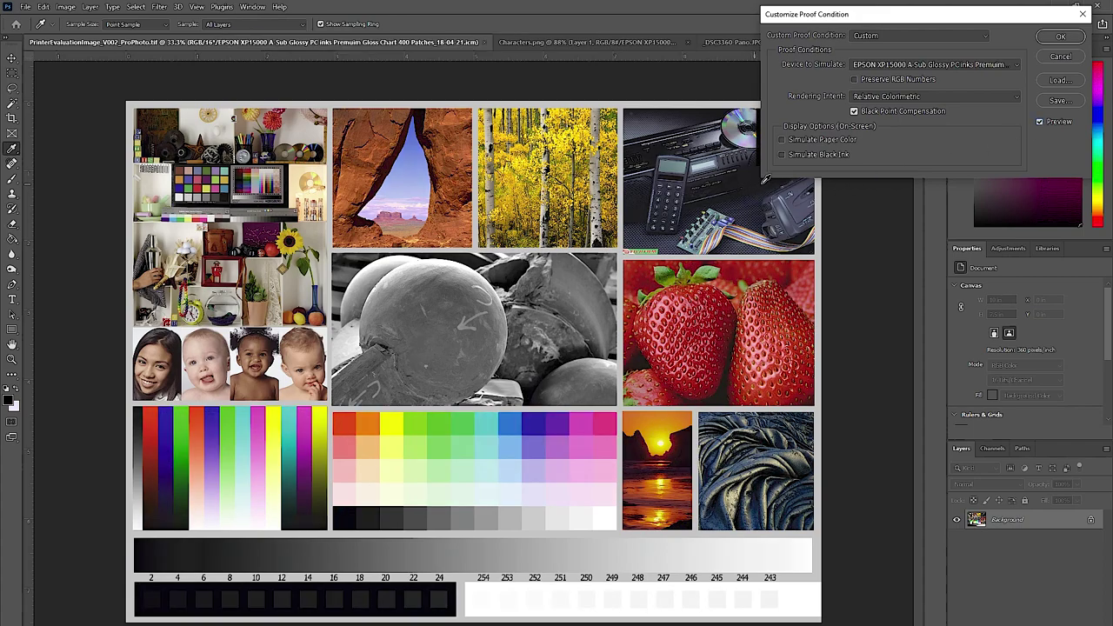
{"action": "left_click", "coordinate": [1040, 122]}
{"action": "left_click", "coordinate": [1040, 122]}
{"action": "left_click", "coordinate": [1040, 121]}
{"action": "left_click", "coordinate": [1040, 122]}
{"action": "left_click", "coordinate": [1040, 122]}
{"action": "left_click", "coordinate": [1040, 121]}
{"action": "left_click", "coordinate": [1041, 121]}
{"action": "left_click", "coordinate": [1040, 122]}
{"action": "left_click", "coordinate": [1040, 122]}
{"action": "left_click", "coordinate": [1040, 122]}
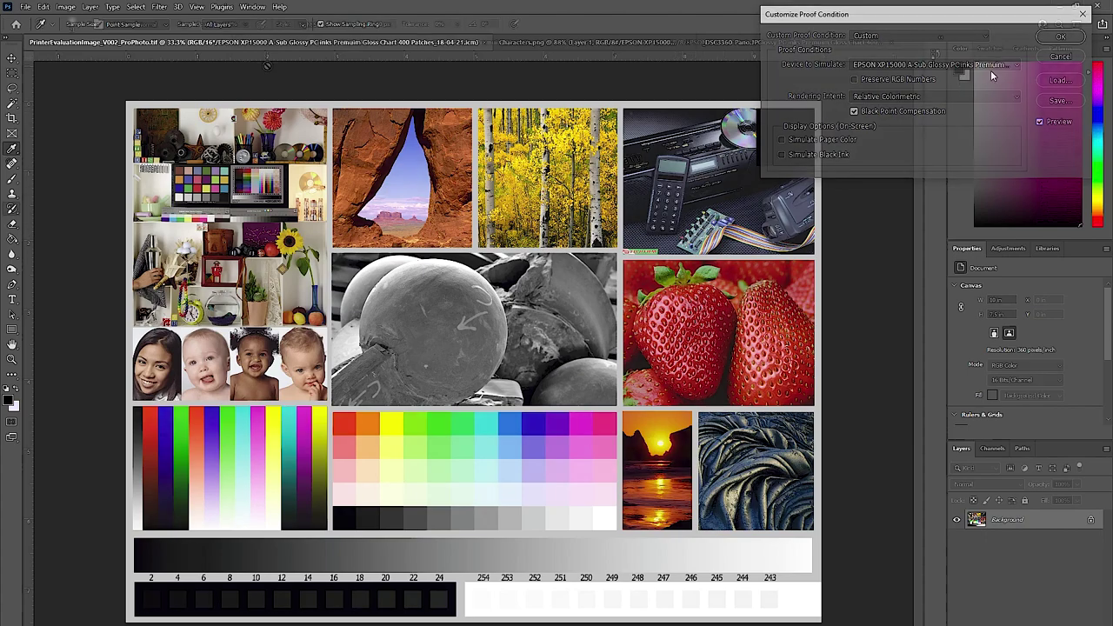
- Switch to Characters.png and turn off View > Proof Colors
{"action": "left_click", "coordinate": [287, 42]}
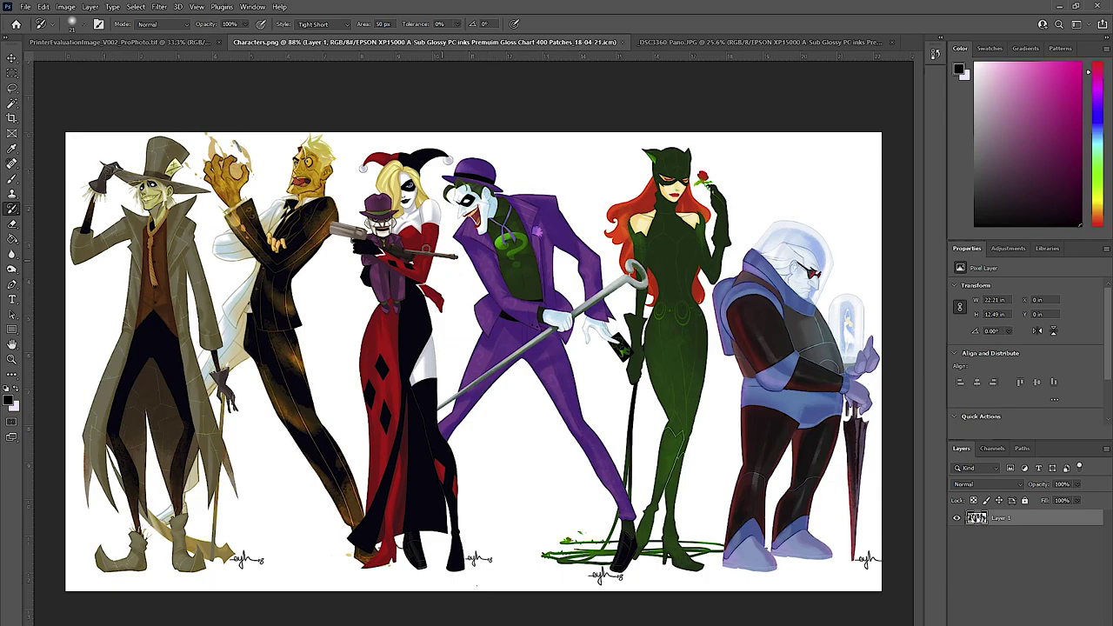
{"action": "left_click", "coordinate": [160, 7]}
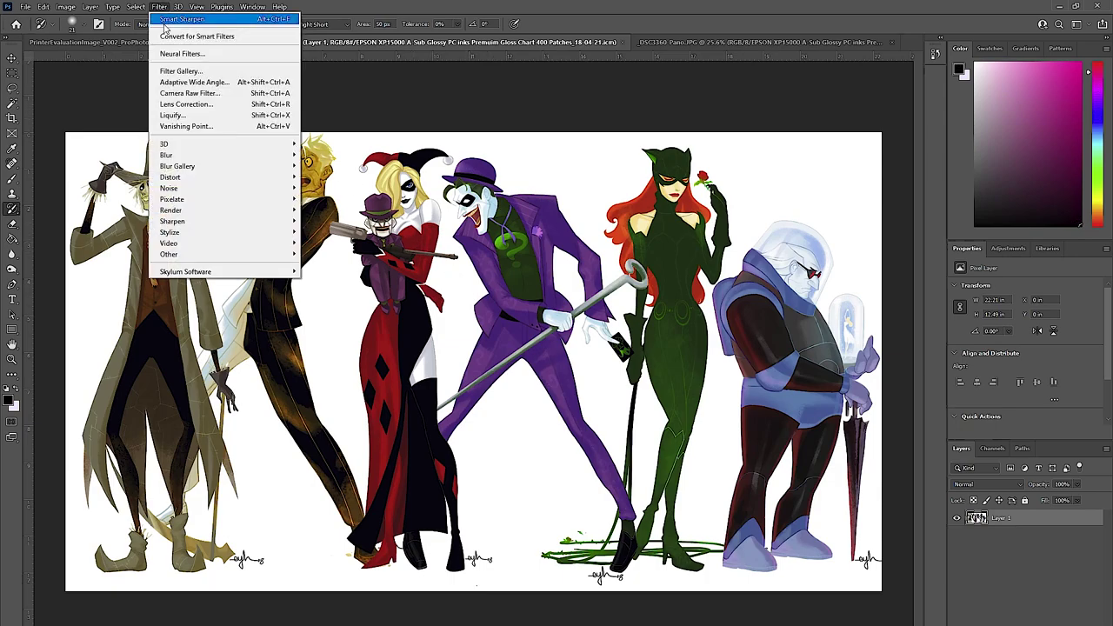
{"action": "left_click", "coordinate": [160, 8]}
{"action": "left_click", "coordinate": [197, 7]}
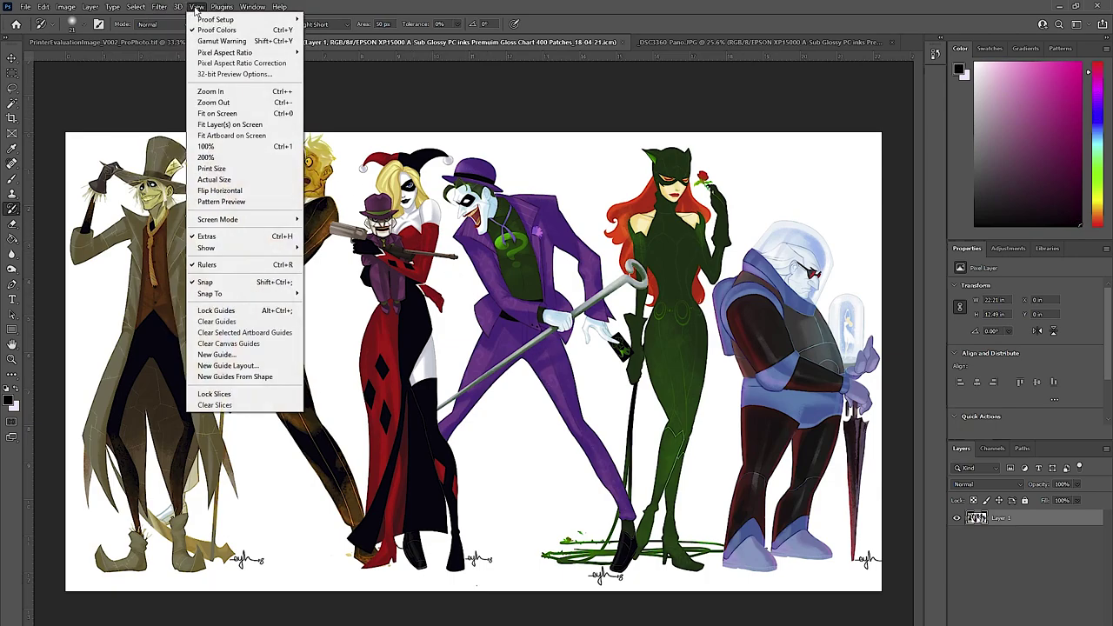
{"action": "left_click", "coordinate": [213, 30]}
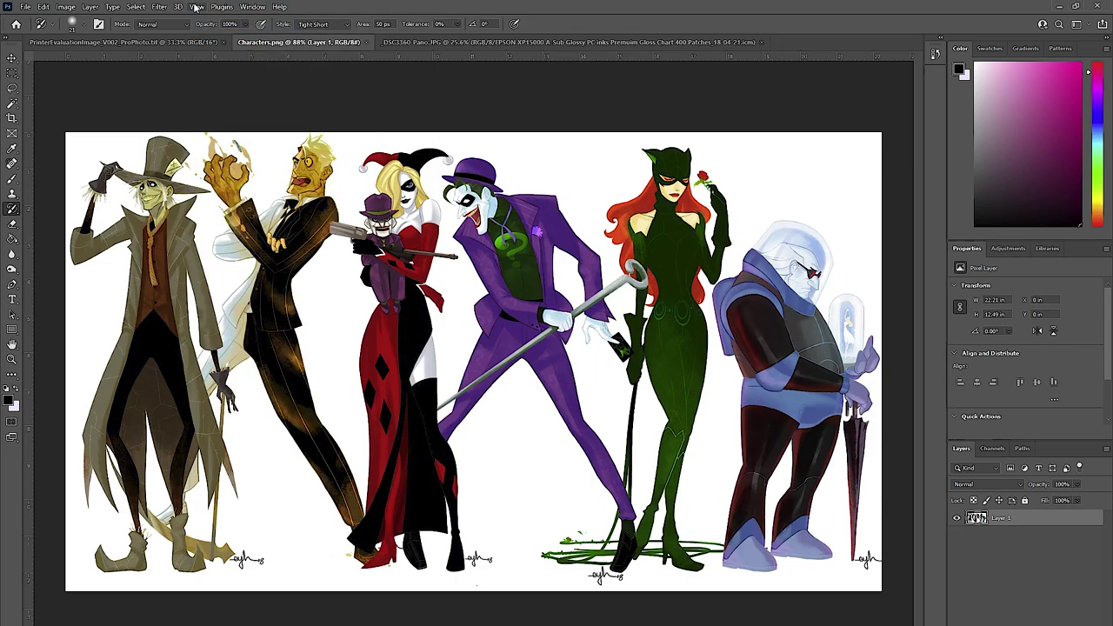
- Open the custom EPSON XP15000 proof condition and toggle Preview on the illustration
{"action": "left_click", "coordinate": [196, 7]}
{"action": "mouse_move", "coordinate": [214, 19]}
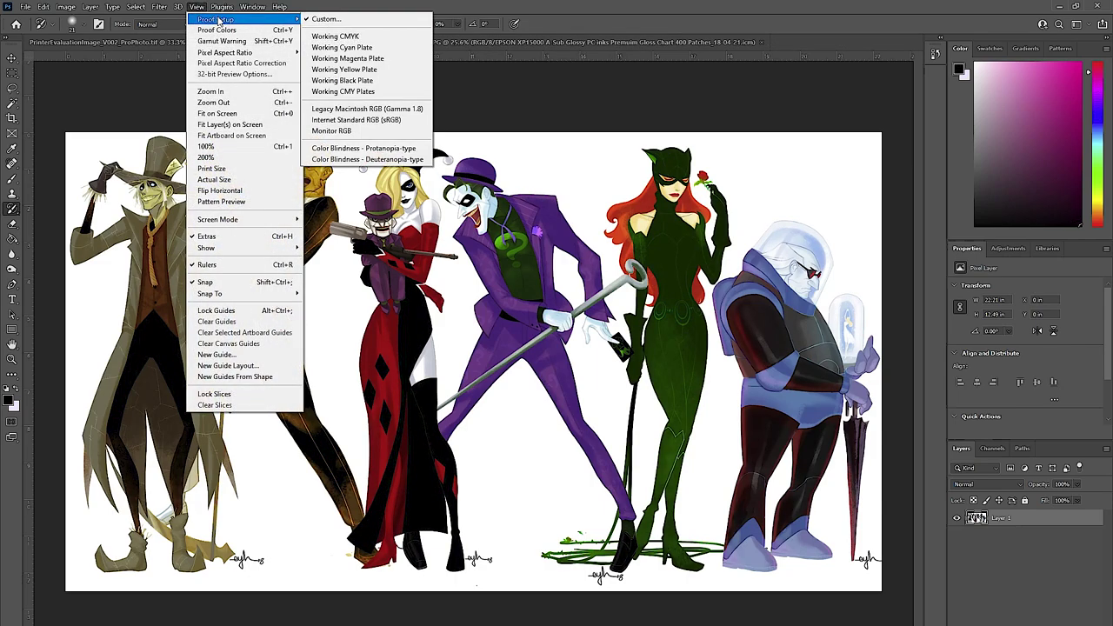
{"action": "left_click", "coordinate": [324, 19]}
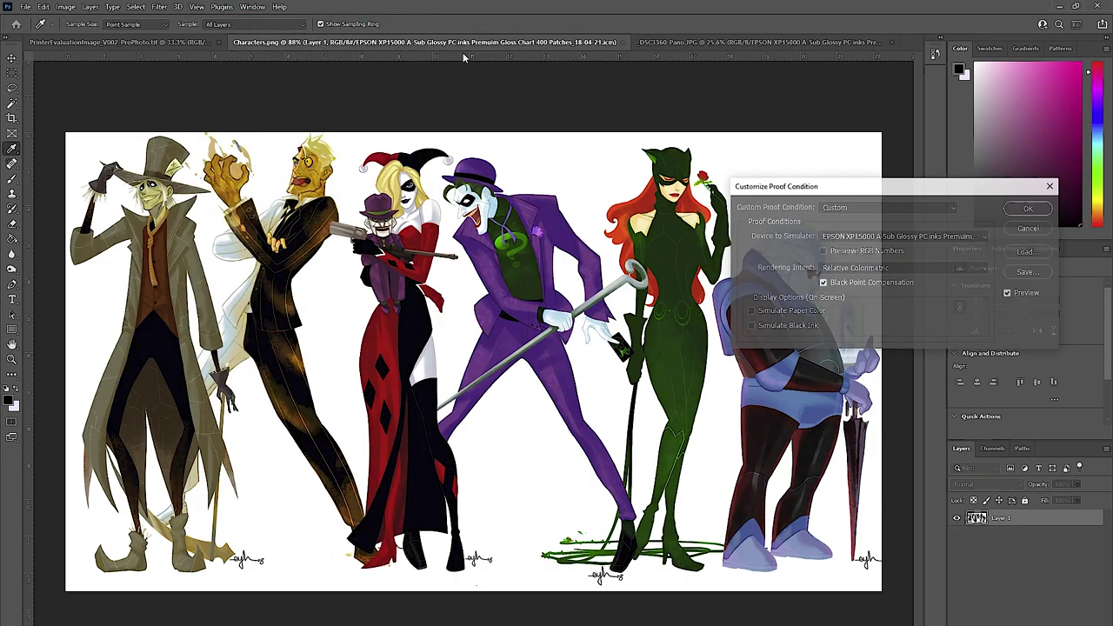
{"action": "left_click", "coordinate": [1008, 295]}
{"action": "left_click", "coordinate": [1009, 296]}
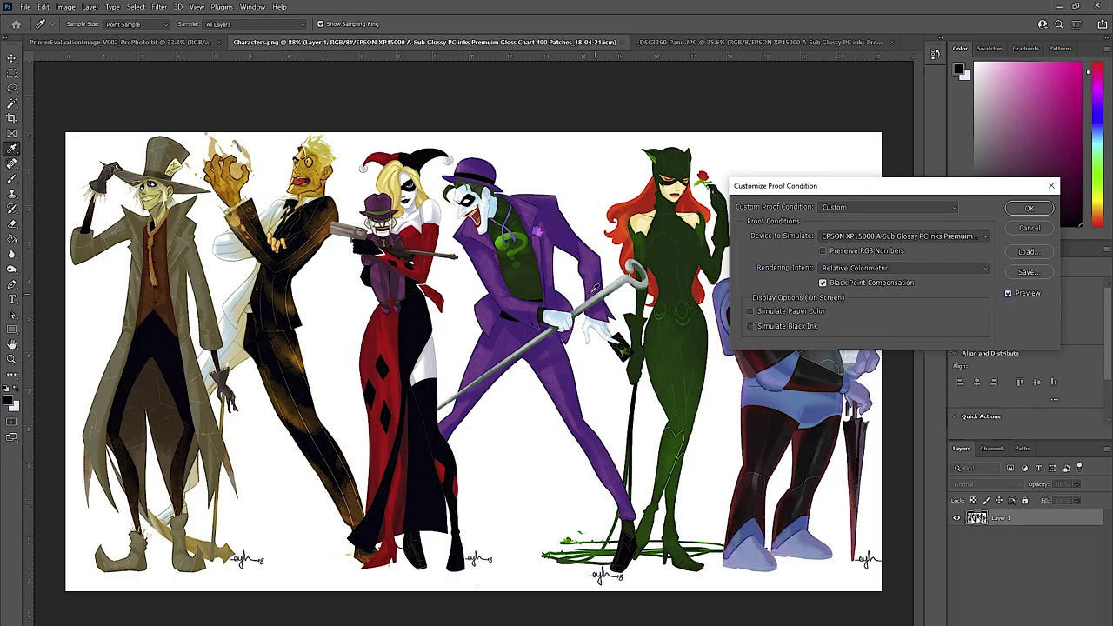
{"action": "left_click", "coordinate": [1008, 295]}
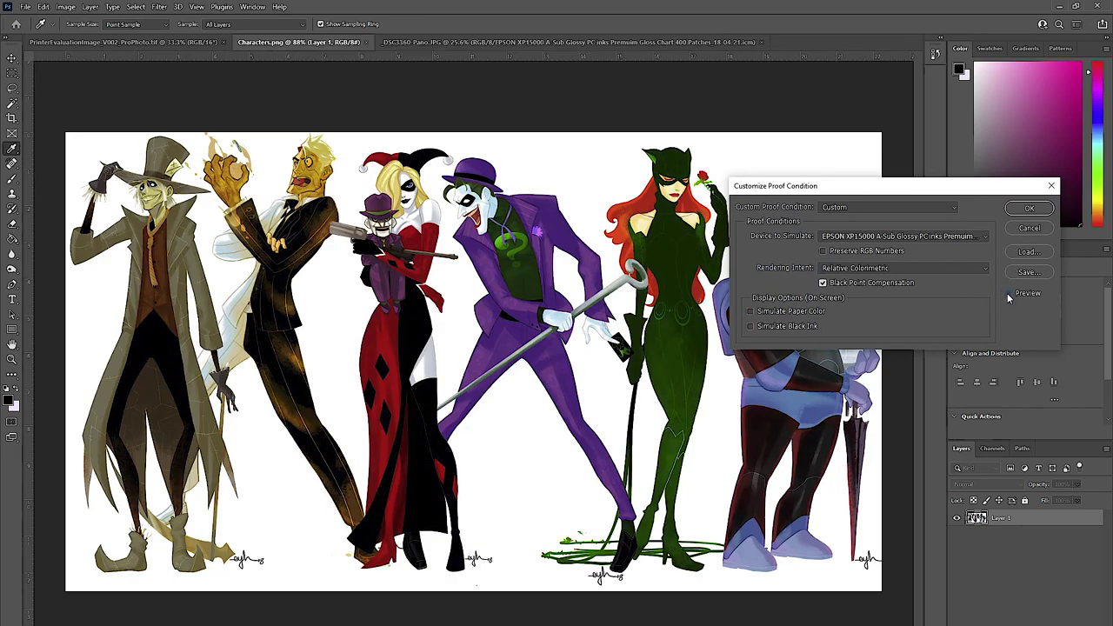
{"action": "left_click", "coordinate": [1009, 296]}
{"action": "left_click", "coordinate": [1009, 295]}
{"action": "left_click", "coordinate": [1010, 296]}
{"action": "left_click", "coordinate": [1010, 295]}
{"action": "left_click", "coordinate": [1010, 294]}
{"action": "left_click", "coordinate": [1011, 295]}
{"action": "left_click", "coordinate": [1013, 295]}
{"action": "left_click", "coordinate": [1013, 295]}
- Keep flipping the proof preview for before/after comparison, then move the dialog aside
{"action": "left_click", "coordinate": [1010, 295]}
{"action": "left_click", "coordinate": [1011, 294]}
{"action": "left_click", "coordinate": [1010, 295]}
{"action": "left_click", "coordinate": [1010, 295]}
{"action": "left_click", "coordinate": [1011, 295]}
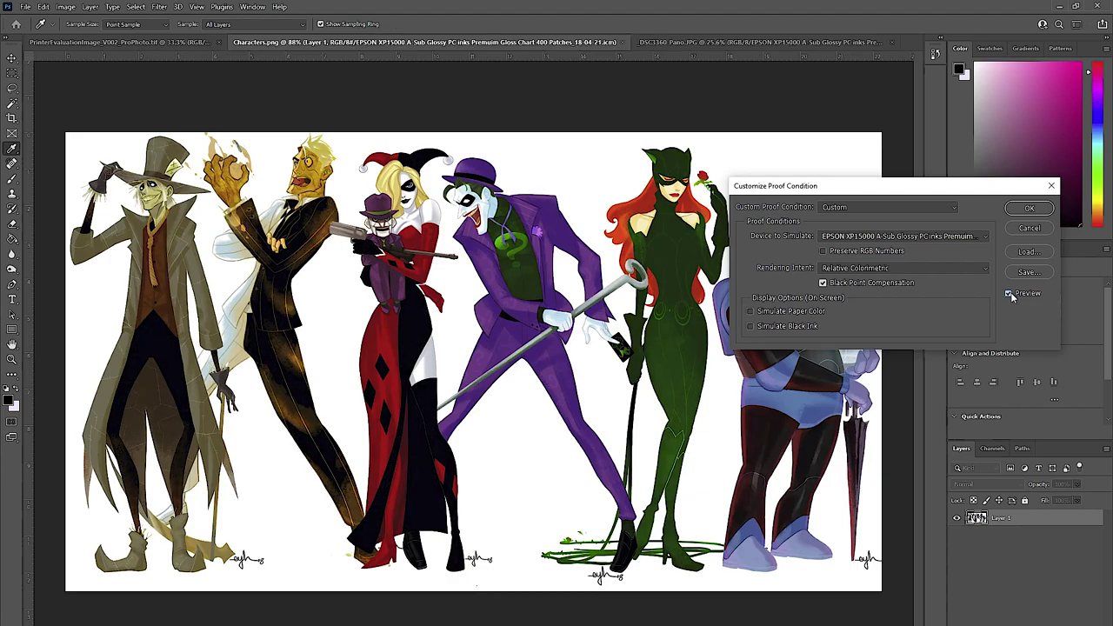
{"action": "left_click", "coordinate": [1011, 295]}
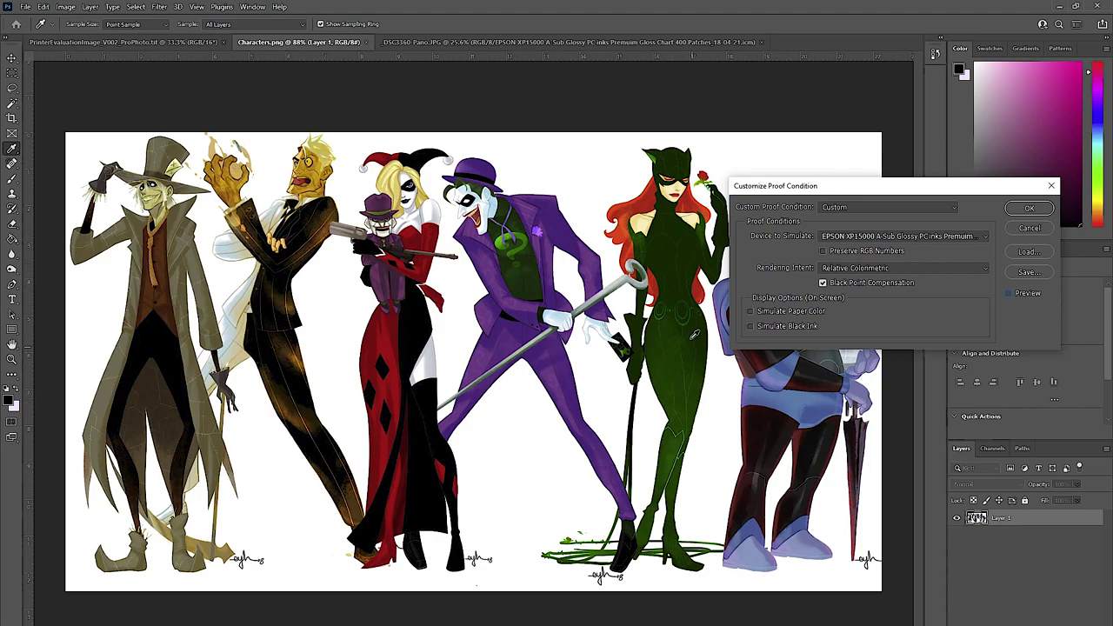
{"action": "left_click", "coordinate": [1008, 294]}
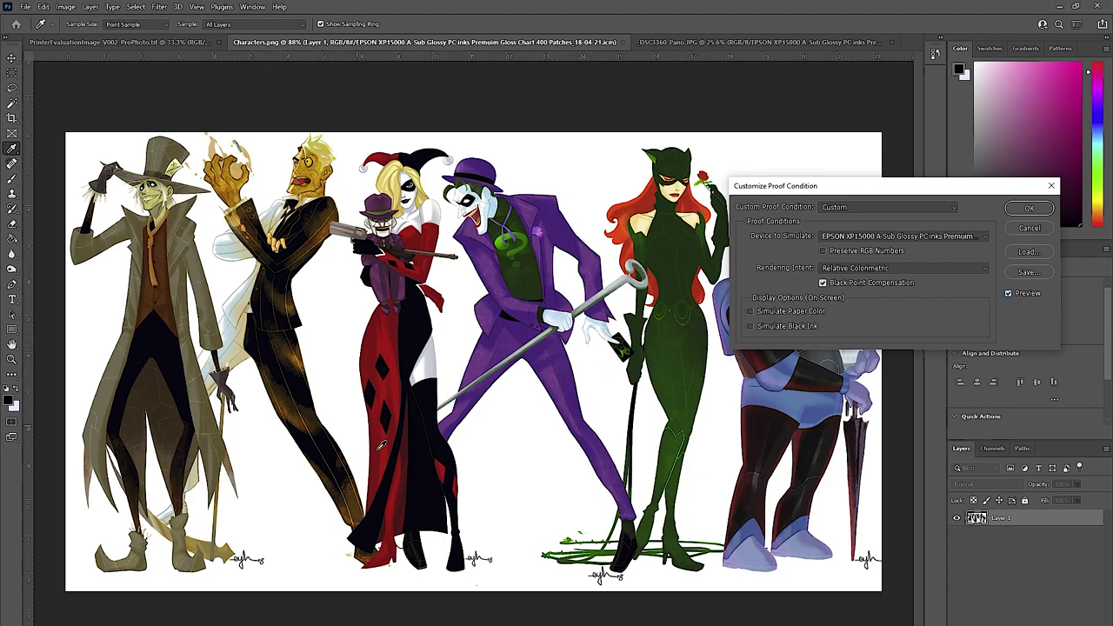
{"action": "left_click", "coordinate": [1009, 294]}
{"action": "left_click", "coordinate": [1009, 294]}
{"action": "left_click", "coordinate": [1009, 293]}
{"action": "left_click", "coordinate": [1009, 294]}
{"action": "left_click", "coordinate": [1009, 294]}
{"action": "left_click", "coordinate": [1009, 294]}
{"action": "left_click", "coordinate": [1009, 294]}
{"action": "left_click", "coordinate": [1009, 294]}
{"action": "left_click_drag", "start_coordinate": [1038, 187], "coordinate": [917, 131]}
- Close the proof dialog and experiment with Hue/Saturation, applying a saturation of -5
{"action": "left_click", "coordinate": [917, 130]}
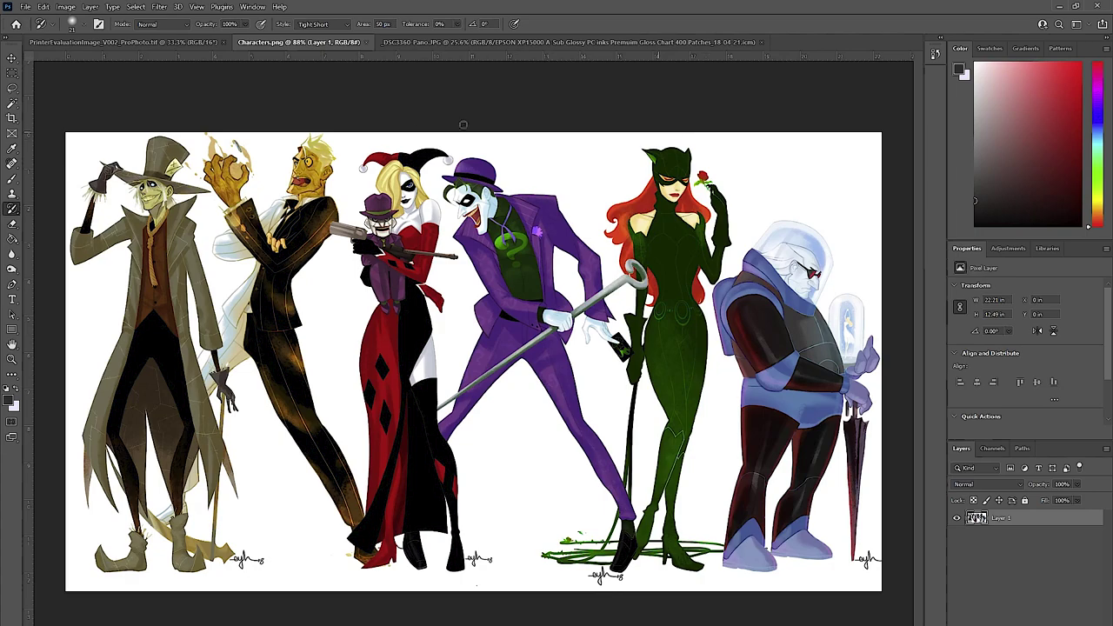
{"action": "left_click", "coordinate": [66, 9]}
{"action": "mouse_move", "coordinate": [77, 39]}
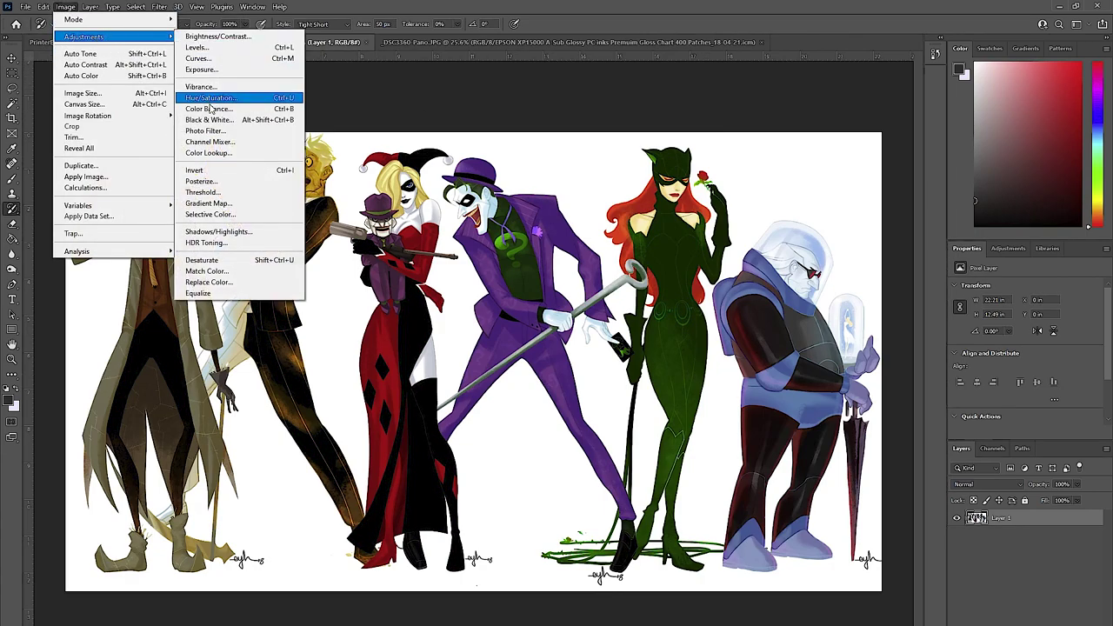
{"action": "left_click", "coordinate": [214, 99]}
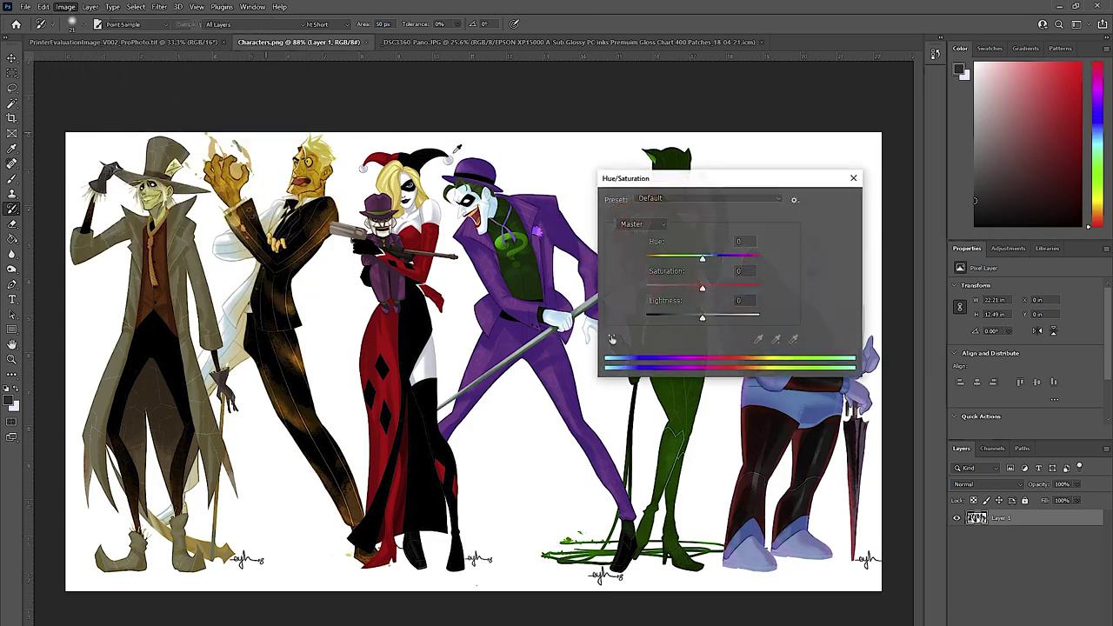
{"action": "mouse_move", "coordinate": [704, 291]}
{"action": "left_mouse_down"}
{"action": "mouse_move", "coordinate": [735, 296]}
{"action": "mouse_move", "coordinate": [716, 300]}
{"action": "left_mouse_up"}
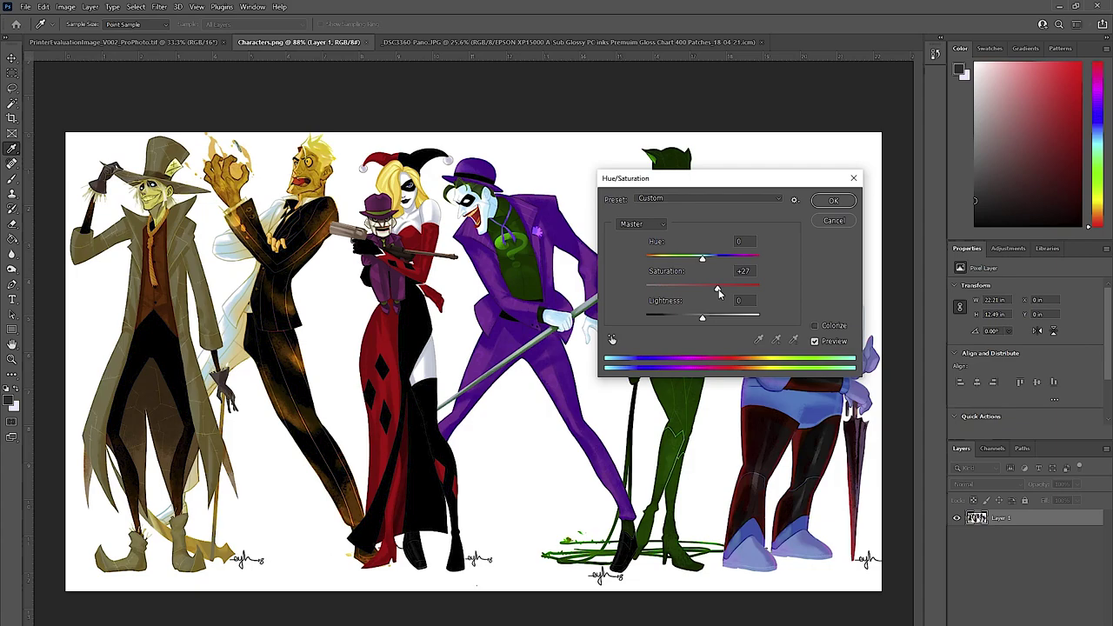
{"action": "mouse_move", "coordinate": [719, 293]}
{"action": "left_mouse_down"}
{"action": "mouse_move", "coordinate": [632, 291]}
{"action": "mouse_move", "coordinate": [704, 298]}
{"action": "left_mouse_up"}
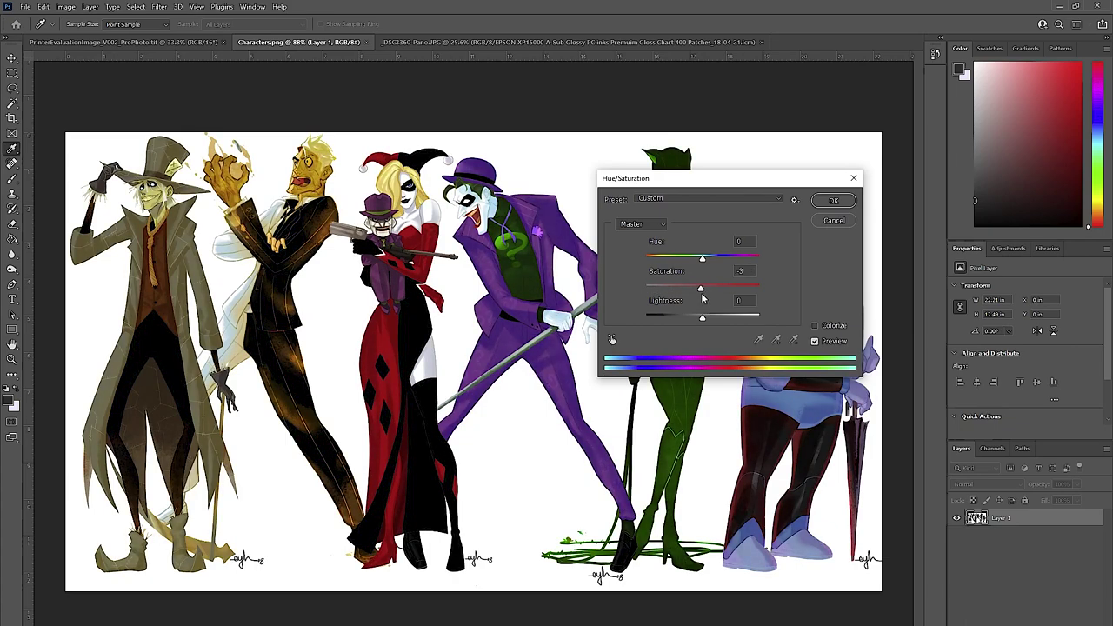
{"action": "key", "text": "Down"}
{"action": "key", "text": "Down"}
{"action": "key", "text": "Return"}
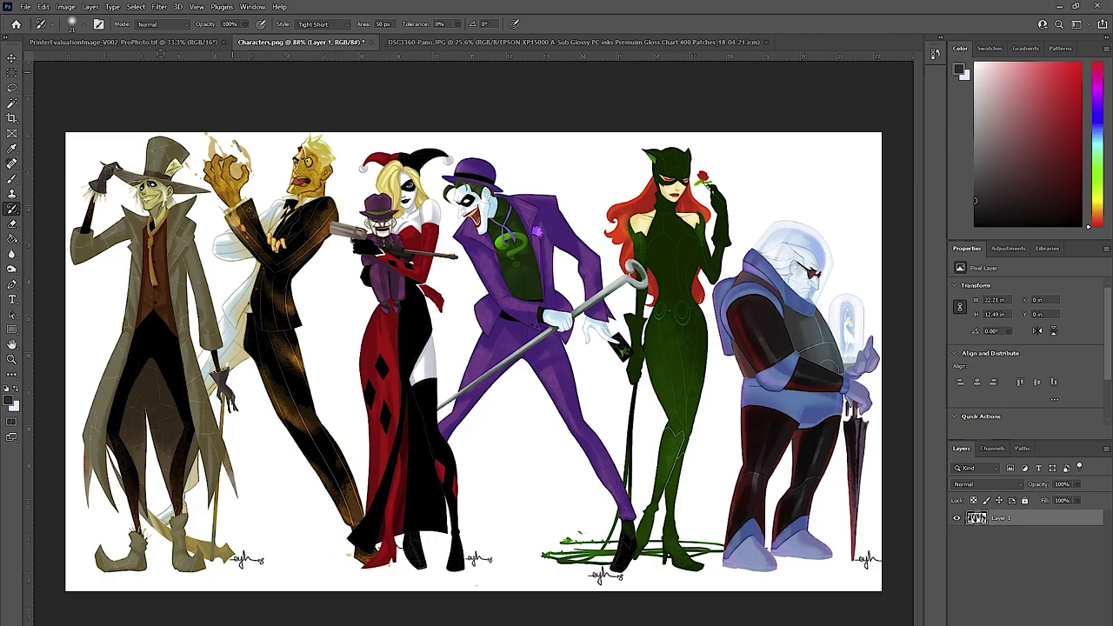
- Reapply Hue/Saturation to the illustration with Saturation raised to +9
{"action": "left_click", "coordinate": [70, 8]}
{"action": "mouse_move", "coordinate": [78, 37]}
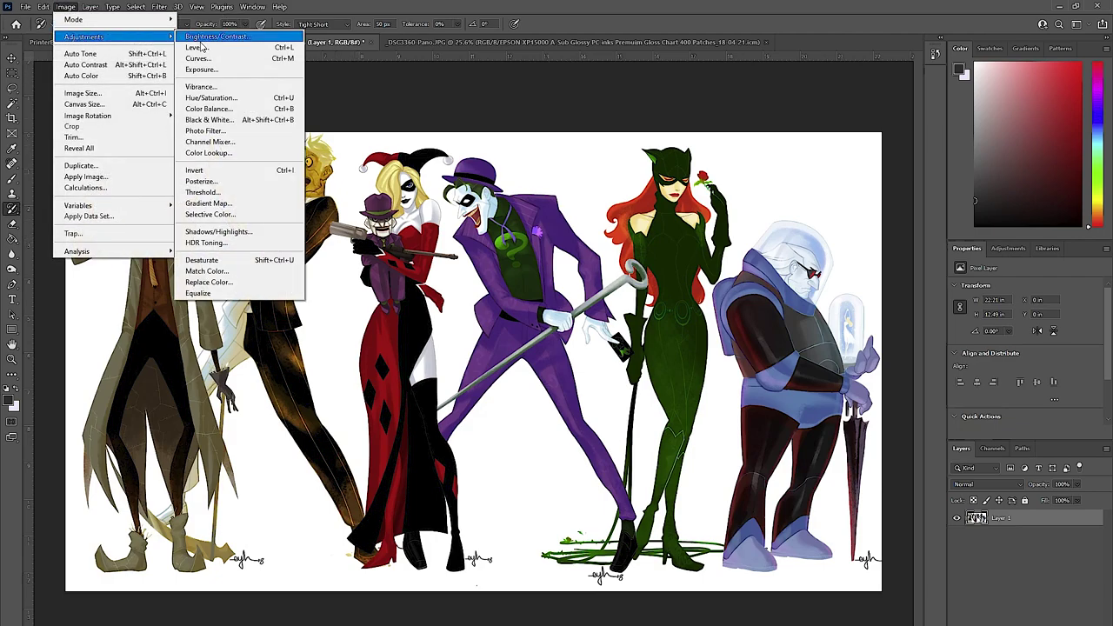
{"action": "left_click", "coordinate": [213, 99]}
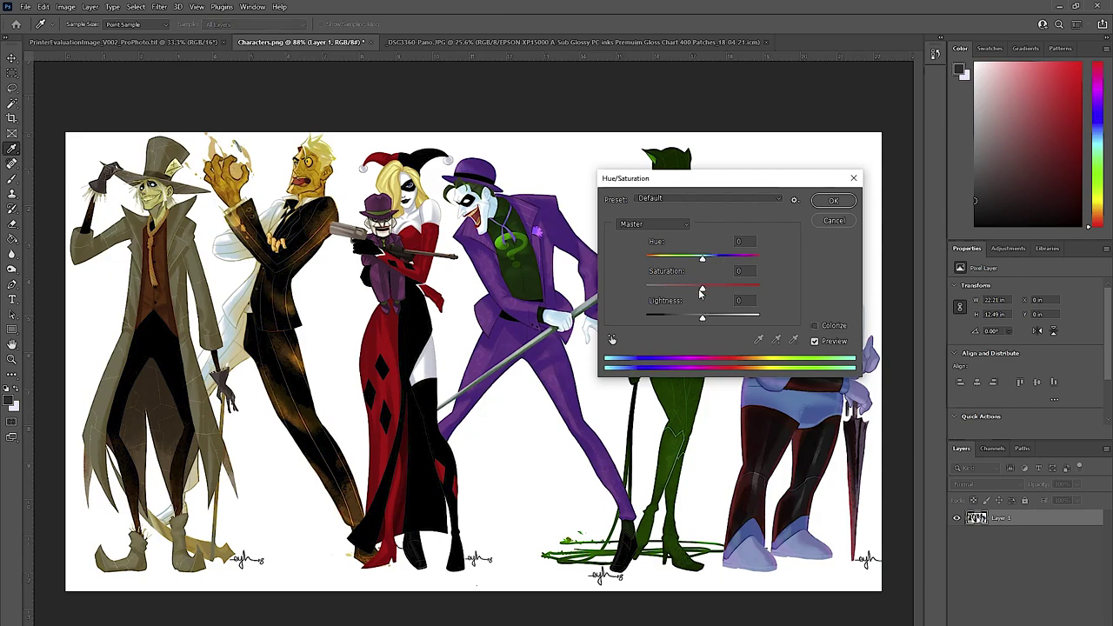
{"action": "left_click_drag", "start_coordinate": [703, 290], "coordinate": [708, 293]}
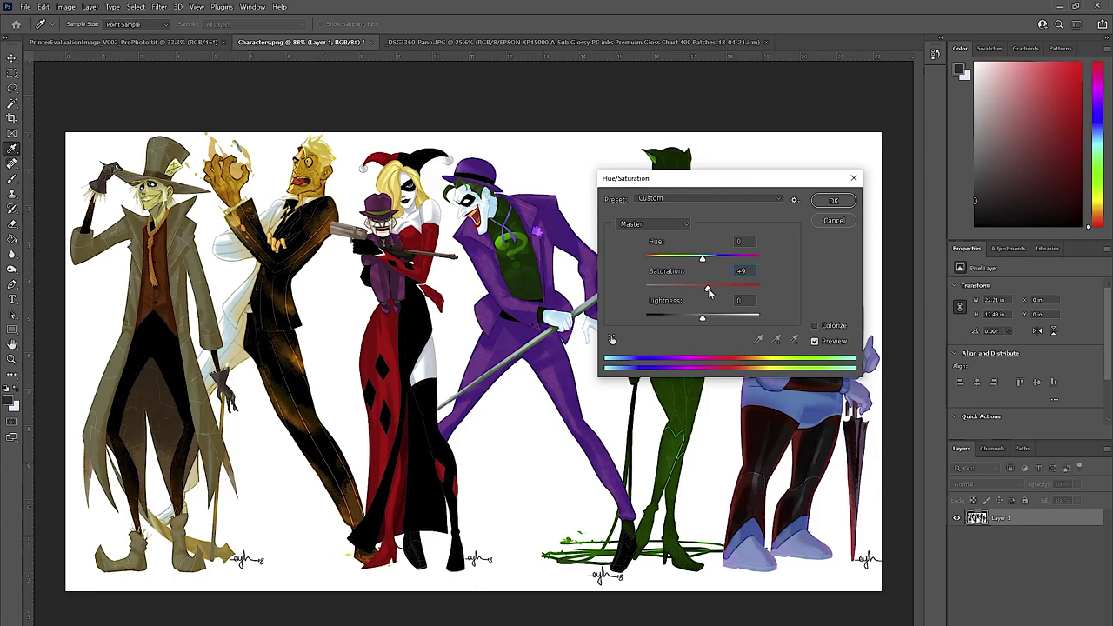
{"action": "left_click", "coordinate": [832, 201]}
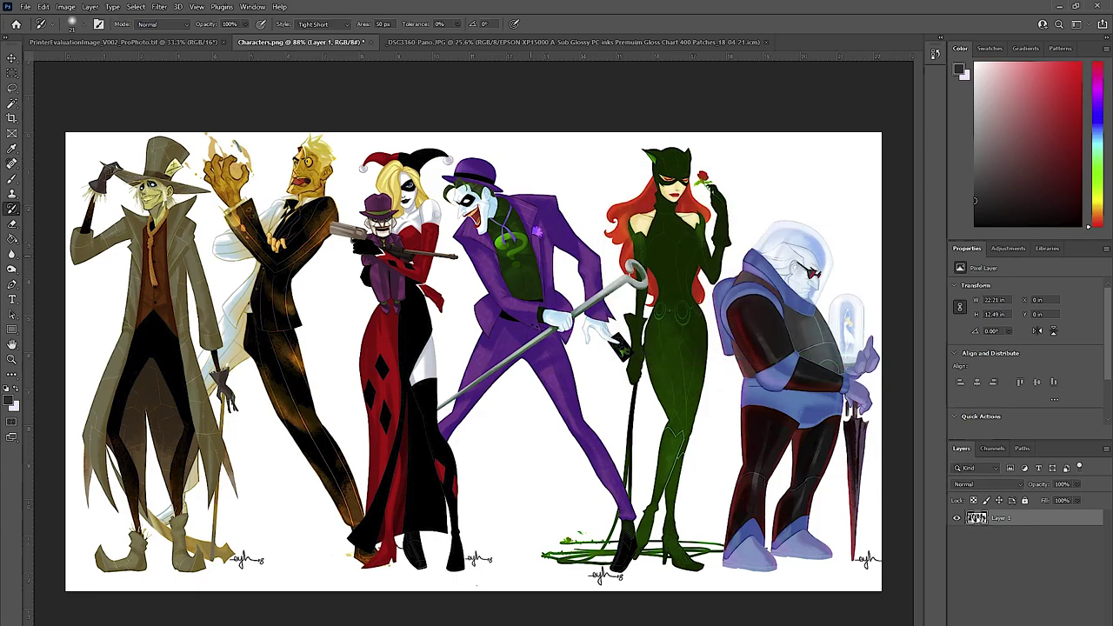
{"action": "left_click", "coordinate": [65, 7]}
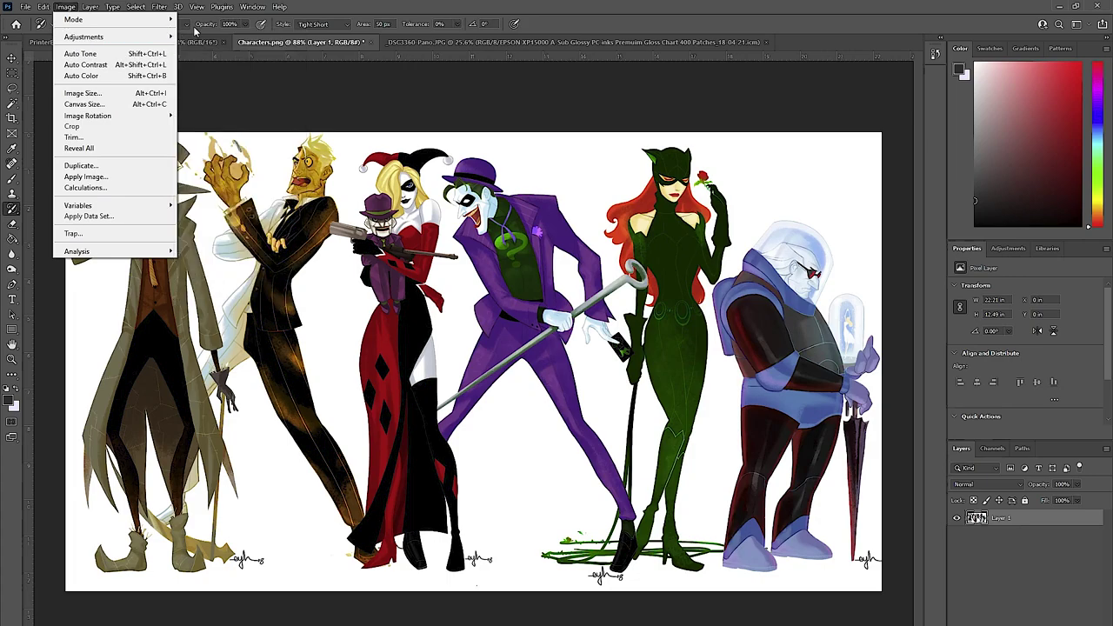
- Apply Brightness/Contrast to Characters.png with Contrast 45 and Brightness 0
{"action": "mouse_move", "coordinate": [131, 37]}
{"action": "left_click", "coordinate": [208, 36]}
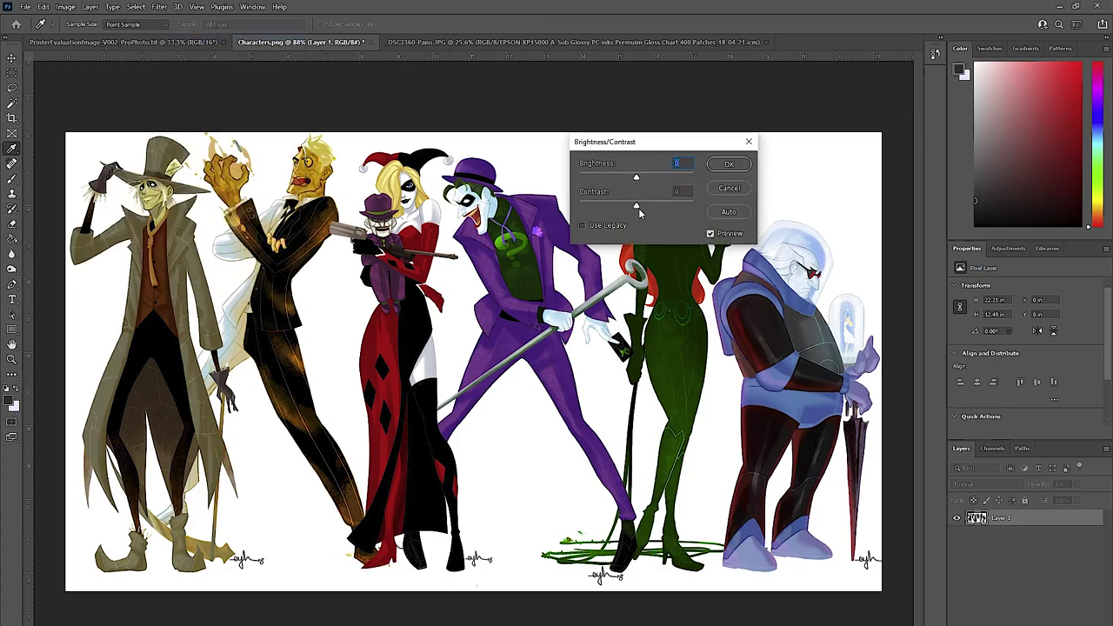
{"action": "left_click_drag", "start_coordinate": [637, 212], "coordinate": [676, 218]}
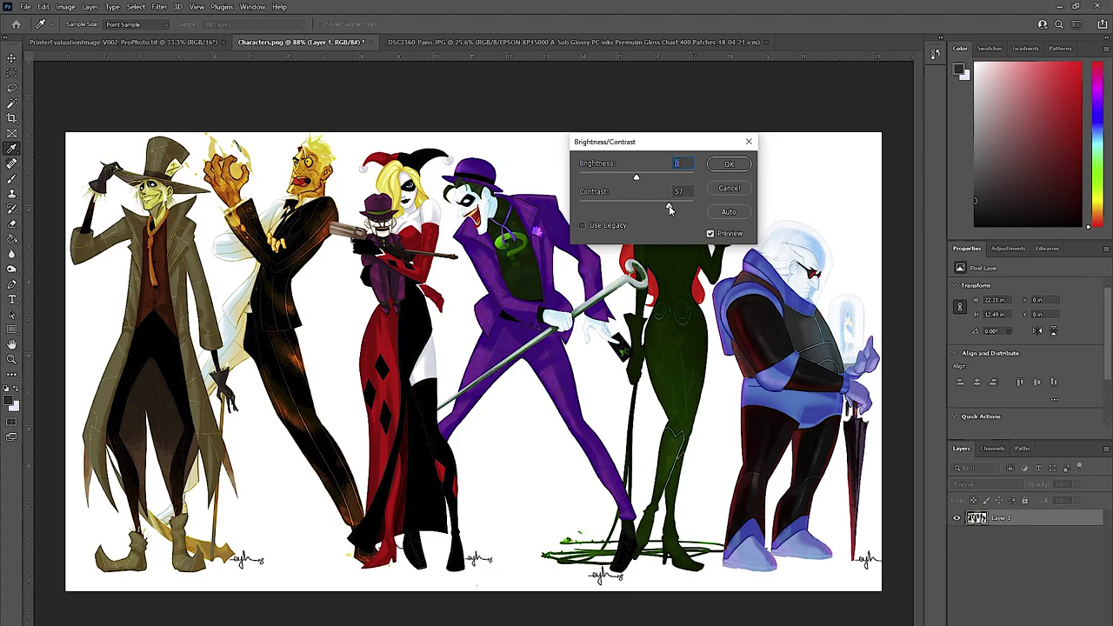
{"action": "left_click_drag", "start_coordinate": [668, 209], "coordinate": [660, 209]}
{"action": "left_click_drag", "start_coordinate": [652, 141], "coordinate": [671, 212]}
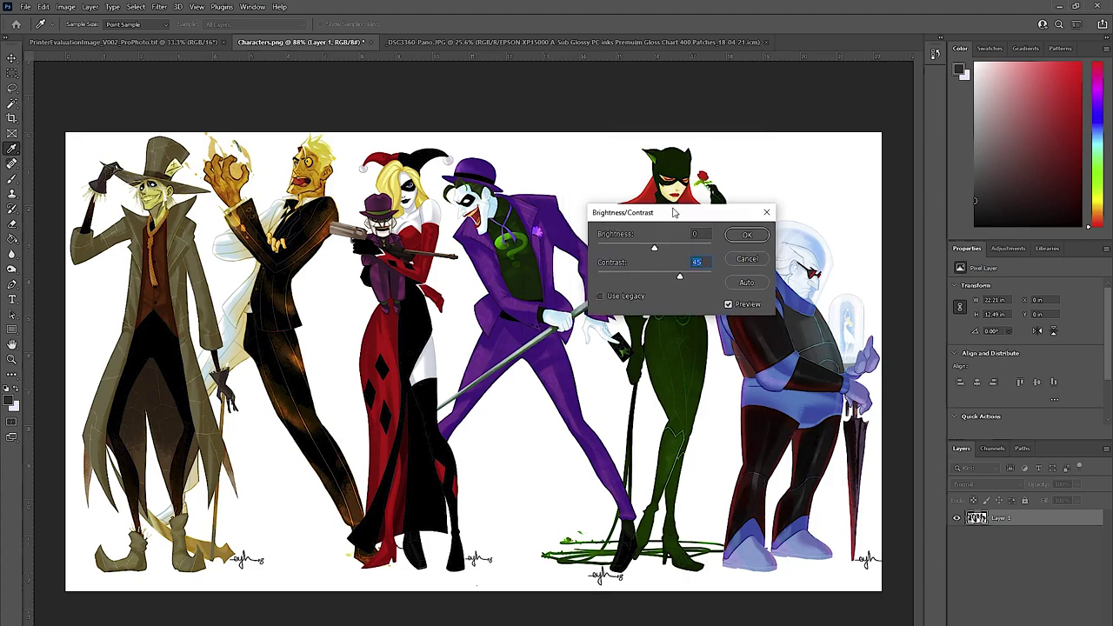
{"action": "left_click", "coordinate": [747, 236]}
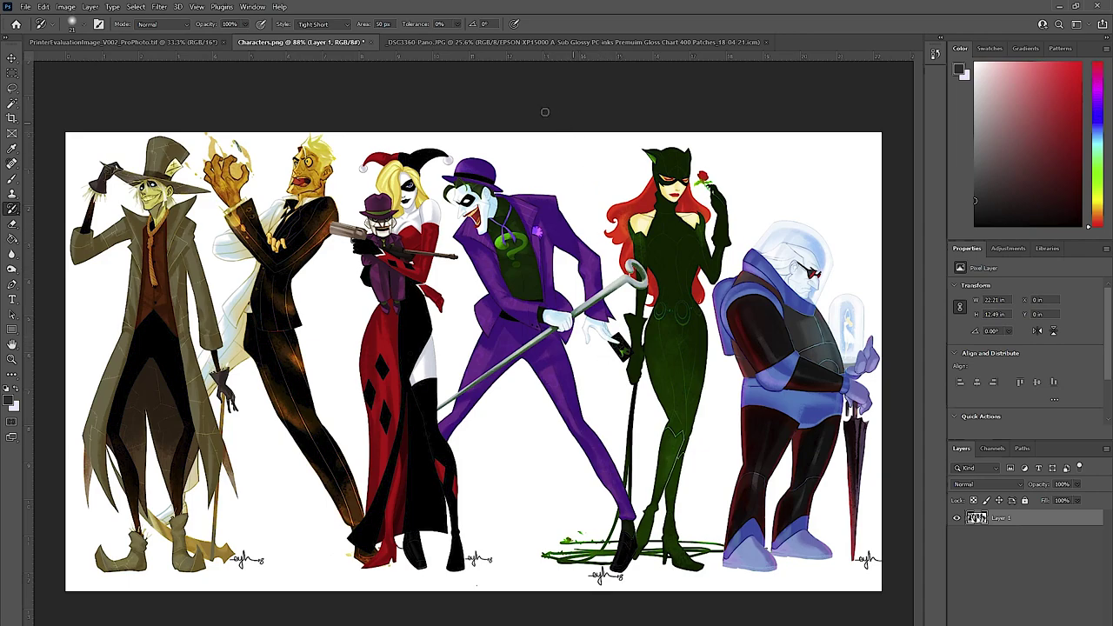
- Switch to DSC3360-Pano.JPG, open the custom EPSON proof condition, and toggle Preview to compare
{"action": "left_click", "coordinate": [486, 43]}
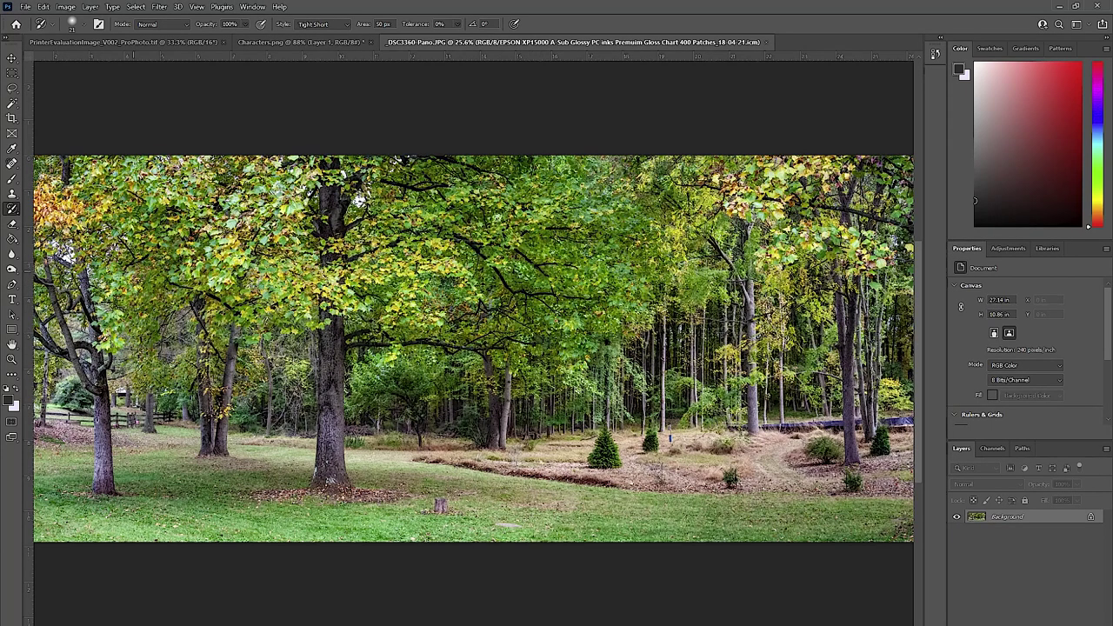
{"action": "left_click", "coordinate": [159, 7]}
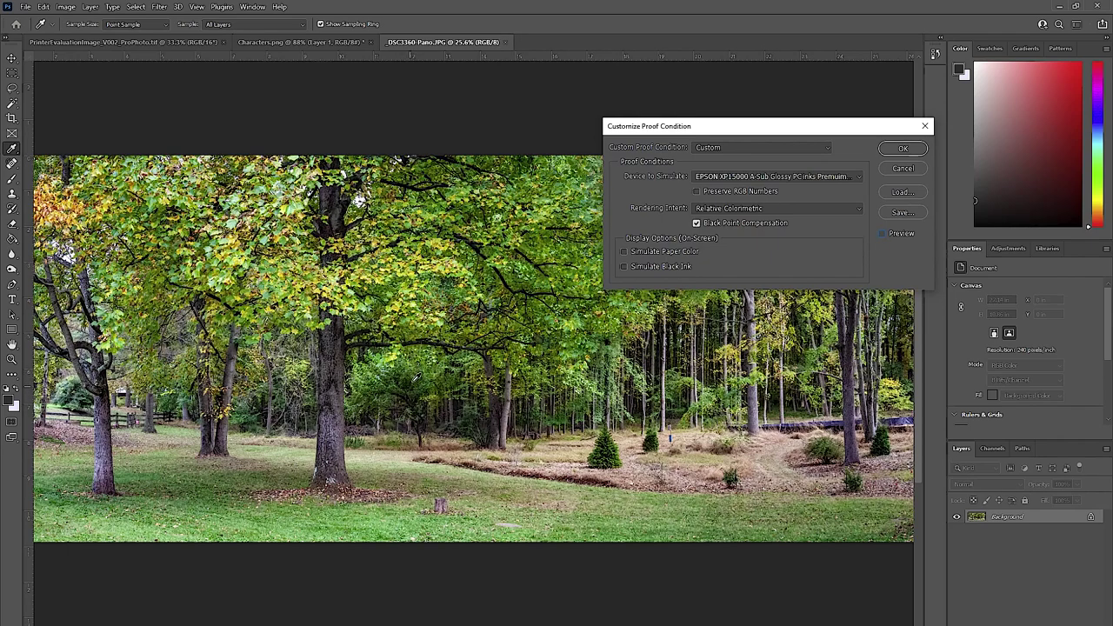
{"action": "left_click", "coordinate": [883, 234]}
{"action": "left_click", "coordinate": [884, 234]}
{"action": "left_click", "coordinate": [884, 234]}
{"action": "left_click", "coordinate": [884, 234]}
{"action": "left_click", "coordinate": [883, 234]}
{"action": "left_click_drag", "start_coordinate": [822, 132], "coordinate": [926, 102]}
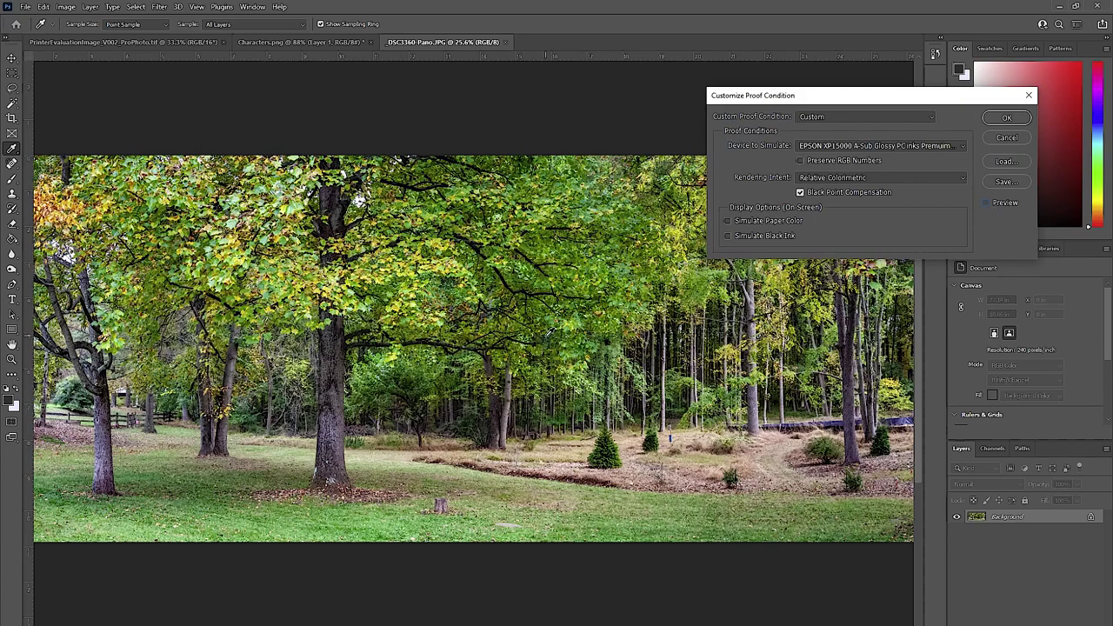
{"action": "left_click", "coordinate": [987, 202]}
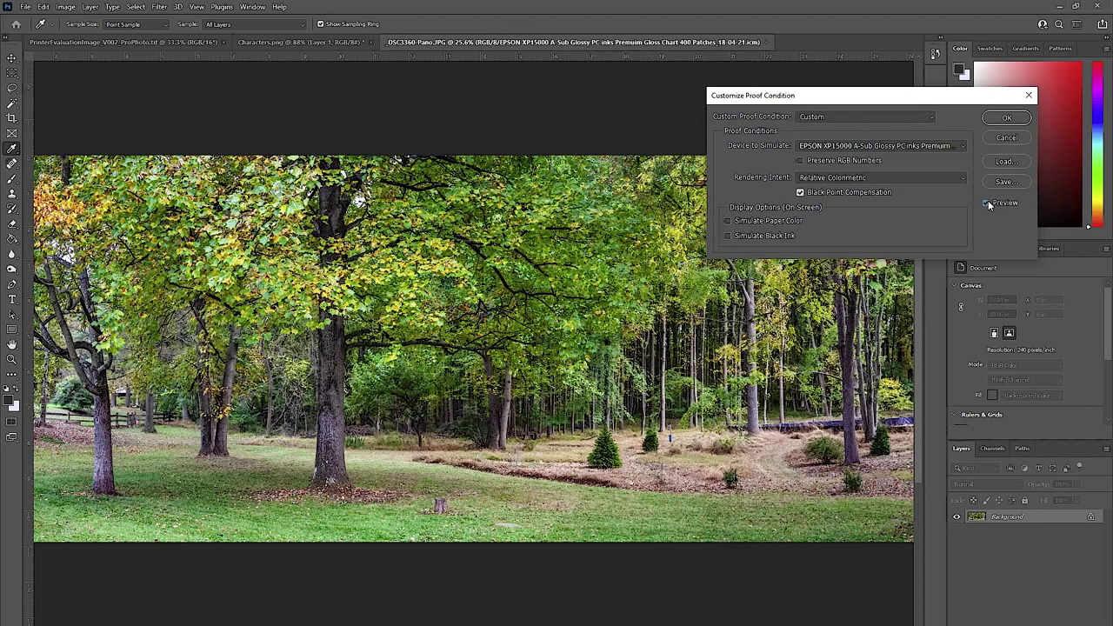